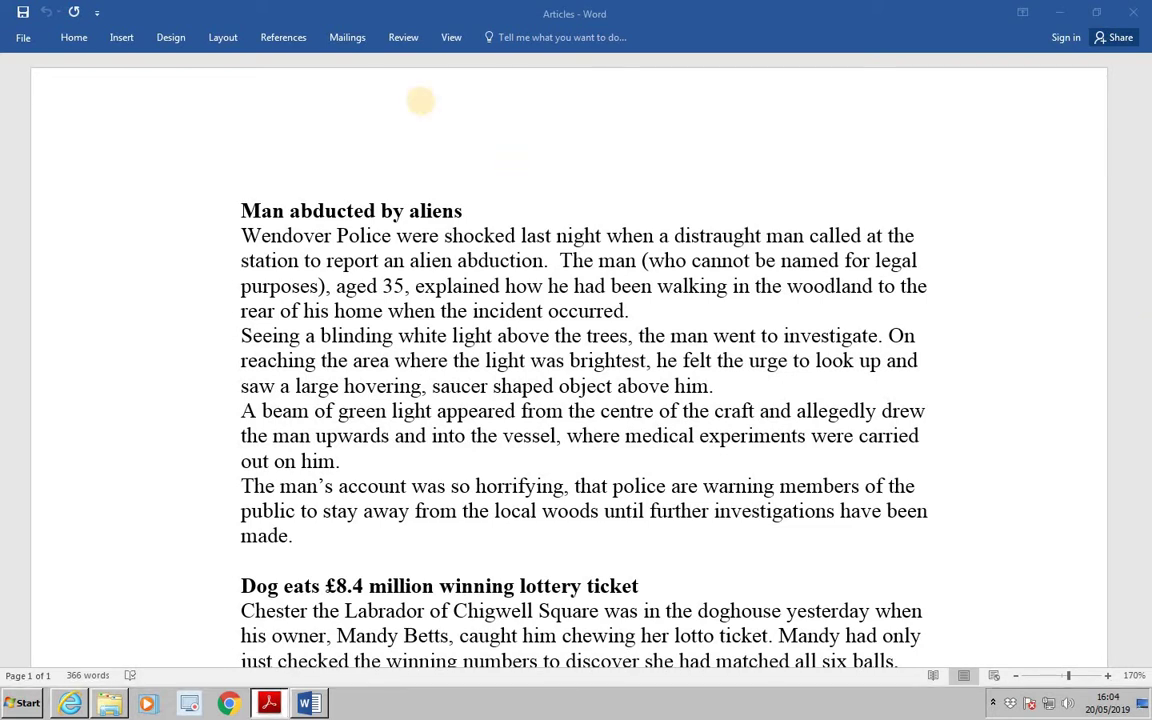
Encrypt the Articles document with a password using Protect Document > Encrypt with Password.
{"action": "left_click", "coordinate": [21, 38]}
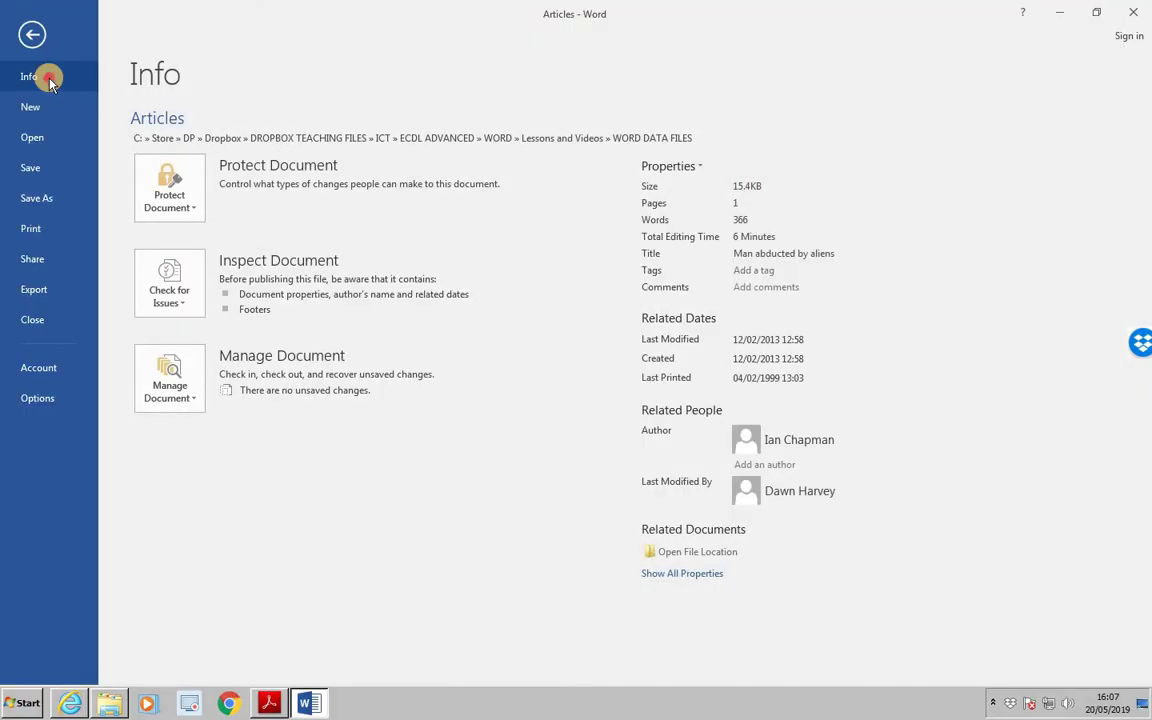
{"action": "left_click", "coordinate": [163, 204]}
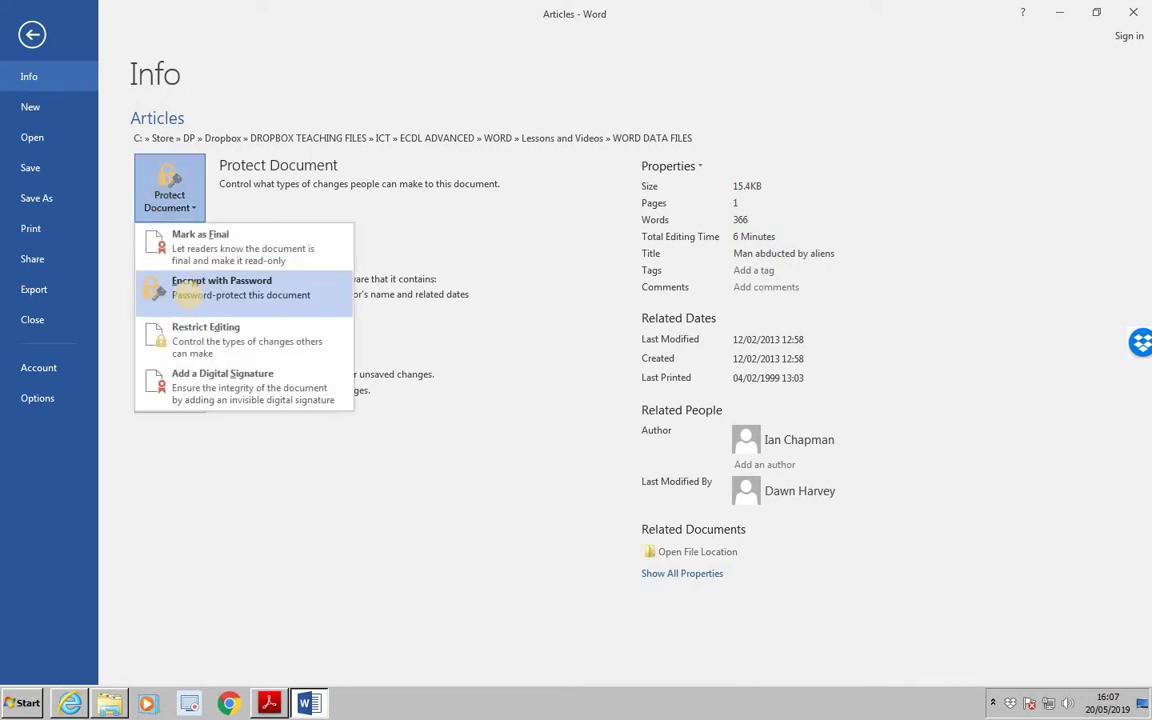
{"action": "left_click", "coordinate": [190, 300]}
{"action": "type", "text": "**"}
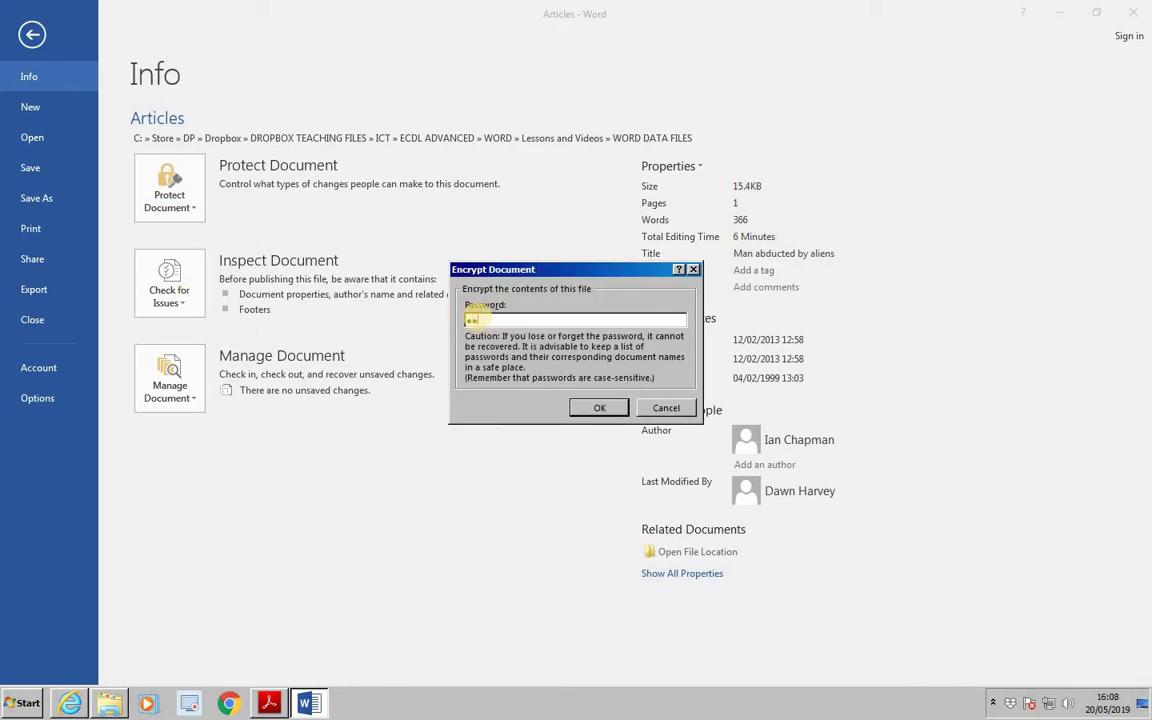
{"action": "type", "text": "*****"}
{"action": "left_click", "coordinate": [597, 409]}
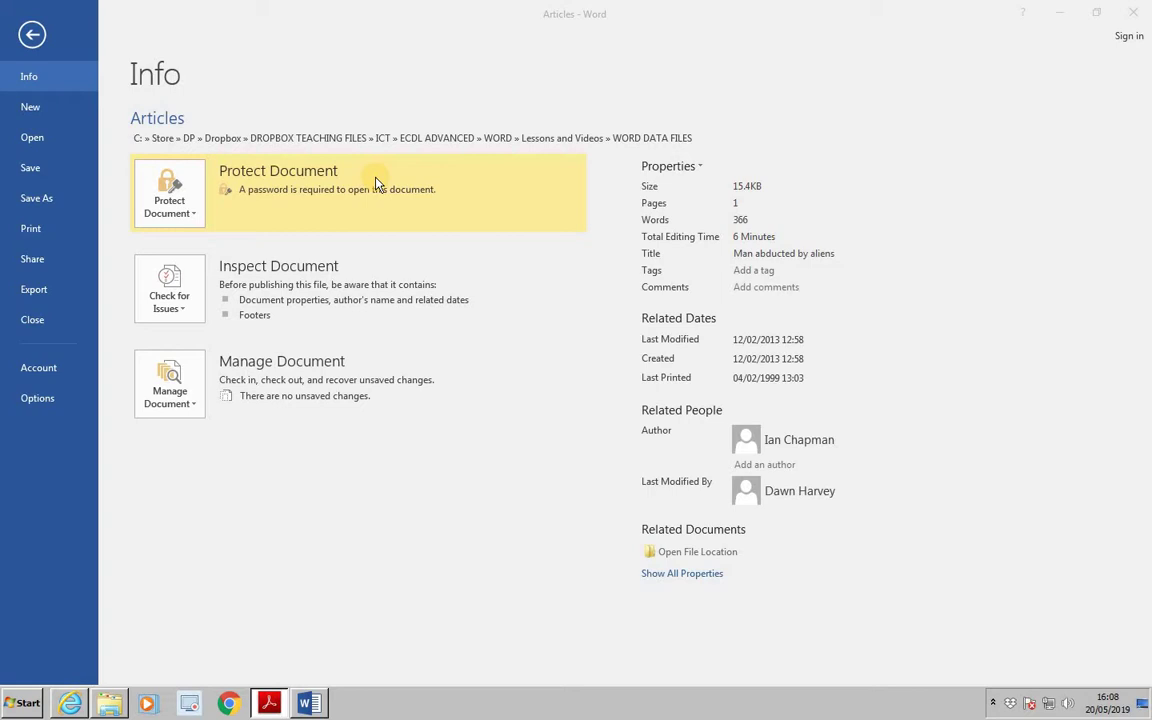
Save the encrypted document as 'Password' and close Word to show the WORD DATA FILES folder.
{"action": "left_click", "coordinate": [47, 200]}
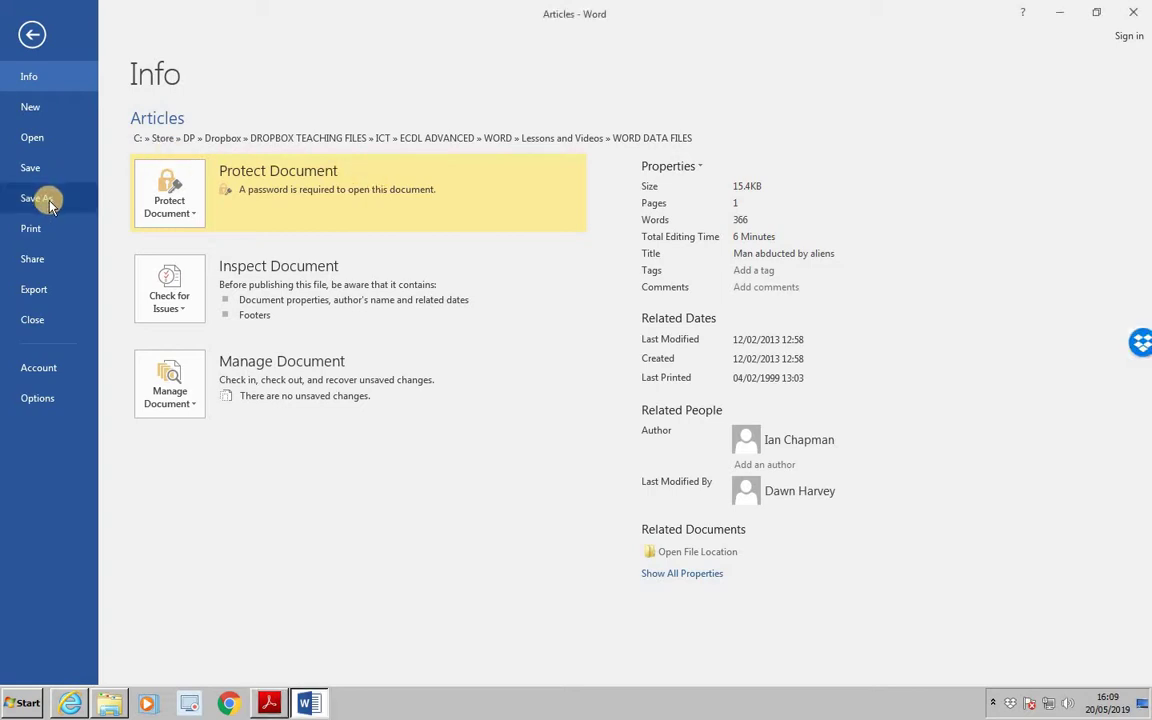
{"action": "left_click_drag", "start_coordinate": [153, 437], "coordinate": [48, 442]}
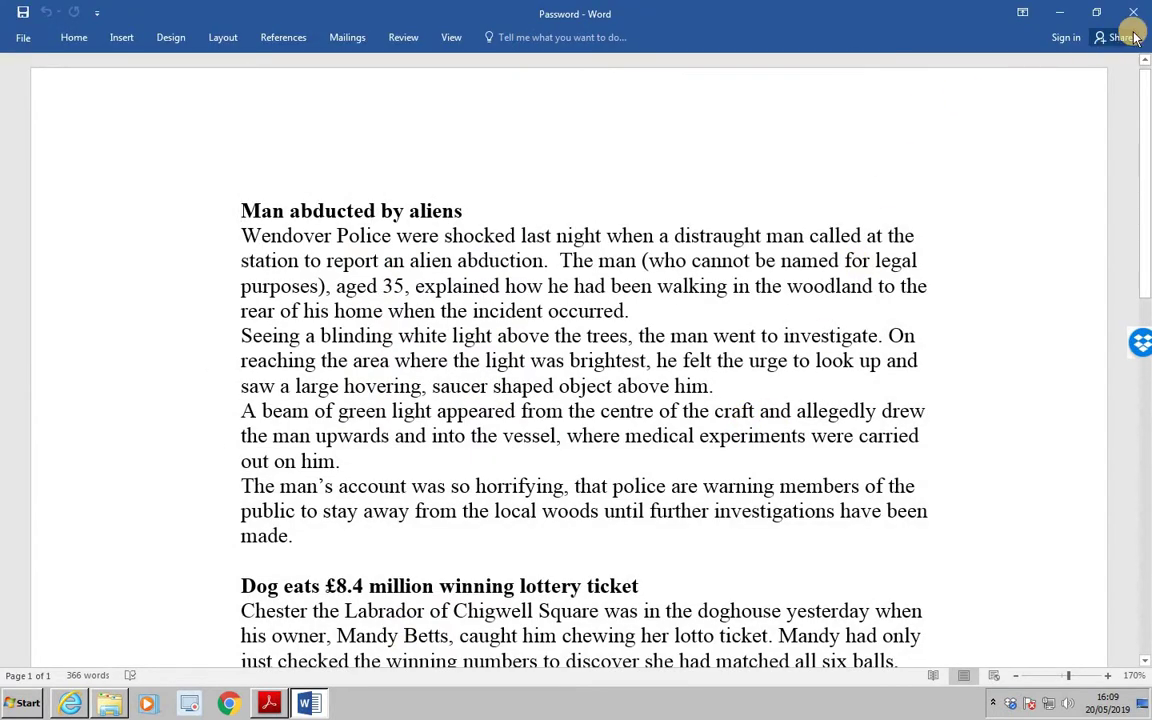
{"action": "left_click", "coordinate": [1133, 12]}
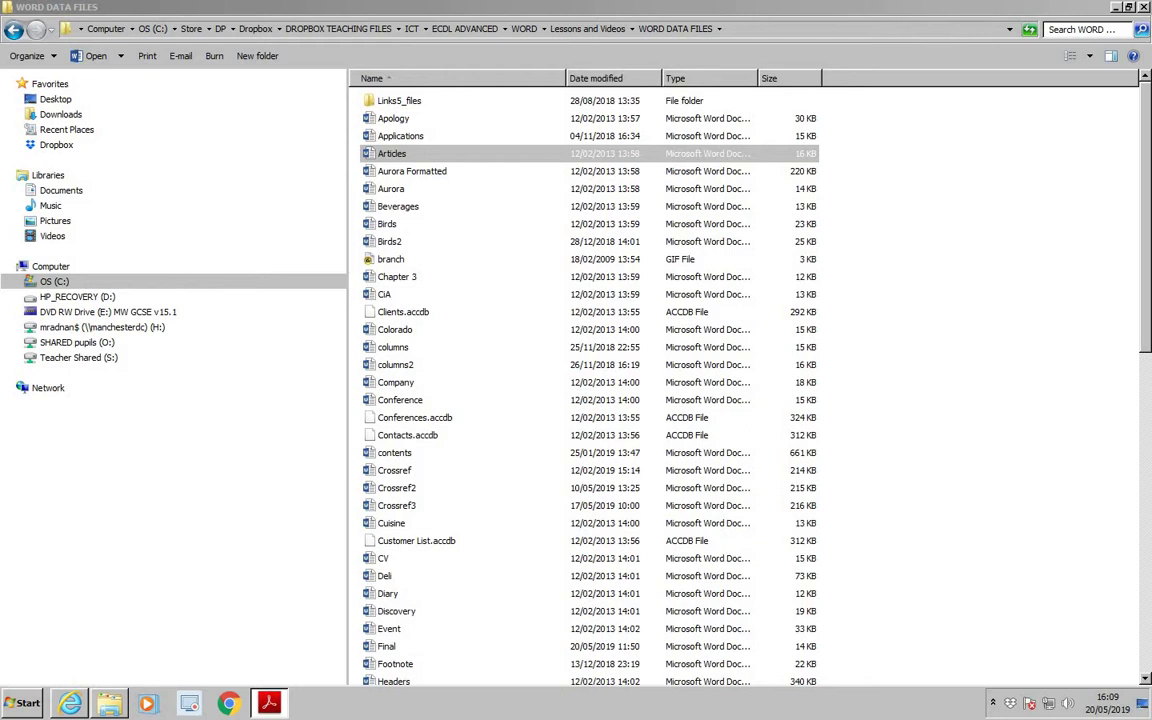
{"action": "left_click_drag", "start_coordinate": [1144, 291], "coordinate": [1147, 532]}
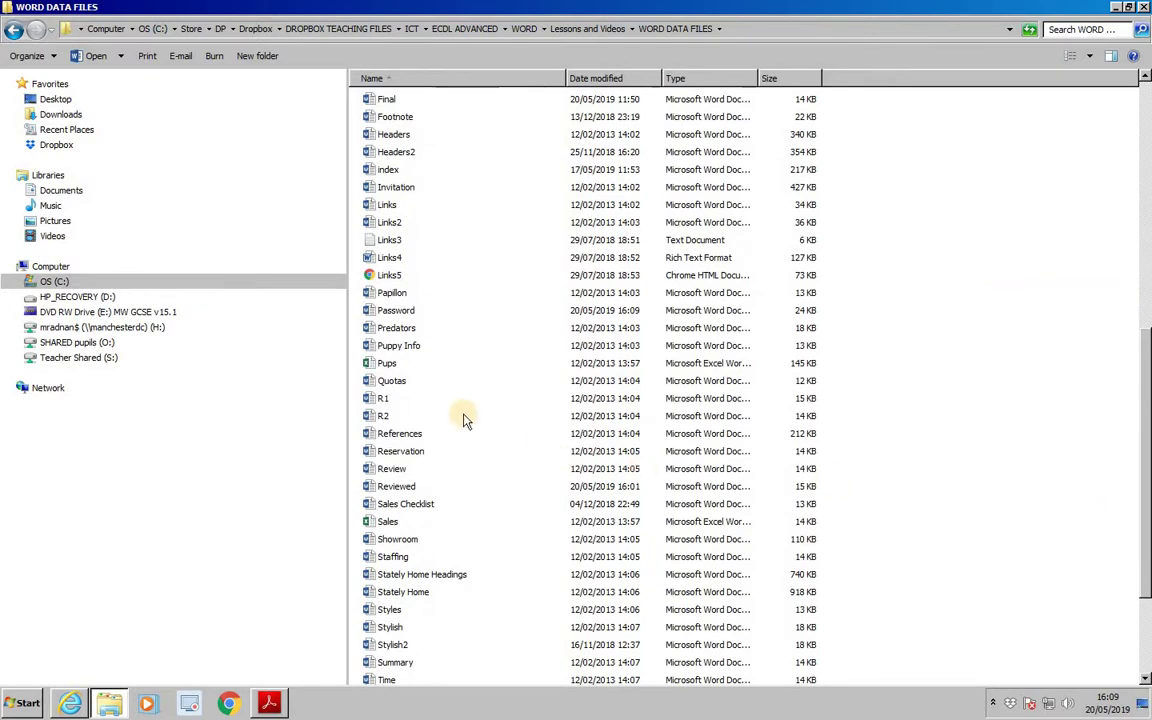
Reopen Password.docx with its password to verify the encryption, then close it.
{"action": "double_click", "coordinate": [390, 310]}
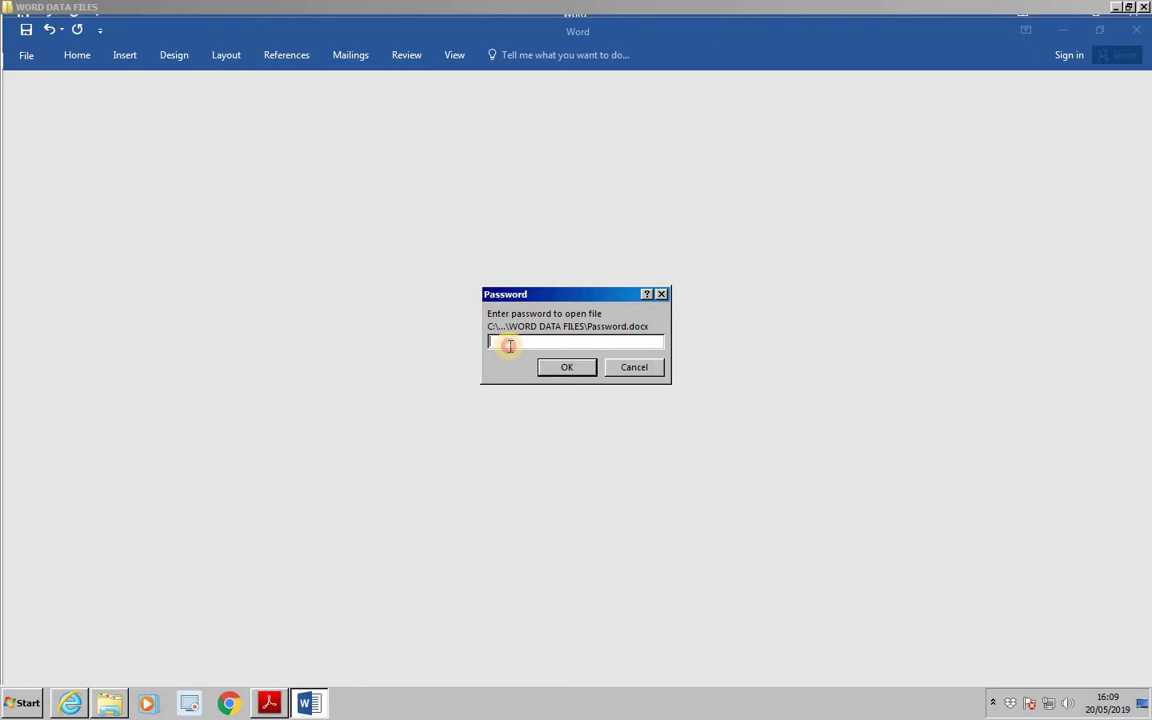
{"action": "type", "text": "*******"}
{"action": "left_click", "coordinate": [568, 369]}
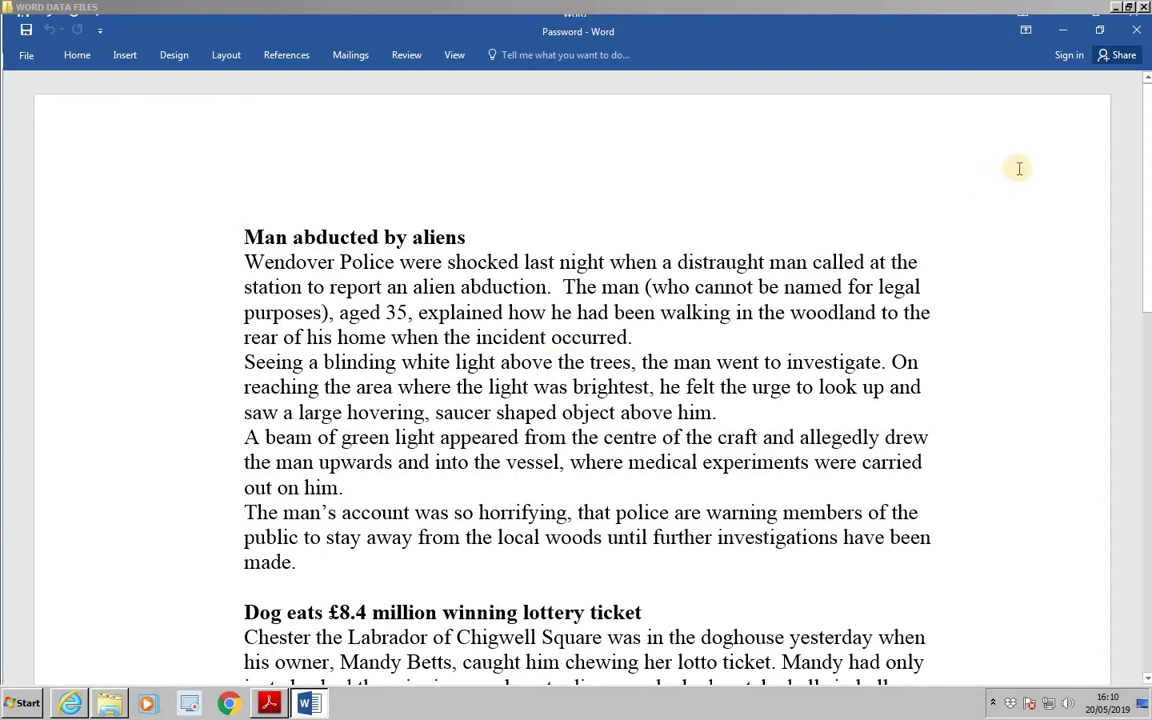
{"action": "left_click", "coordinate": [1137, 33]}
Close the empty Word window and open Colorado from the WORD DATA FILES folder.
{"action": "left_click", "coordinate": [1137, 33]}
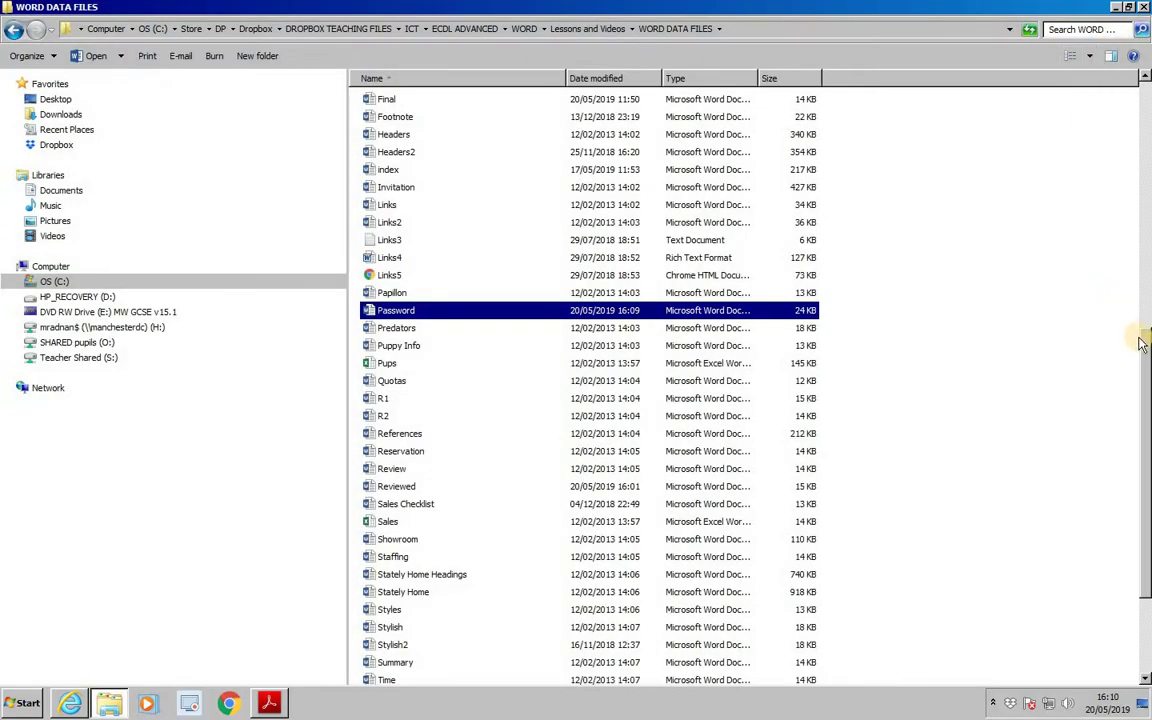
{"action": "scroll", "coordinate": [1147, 328], "scroll_direction": "up", "scroll_amount": 7}
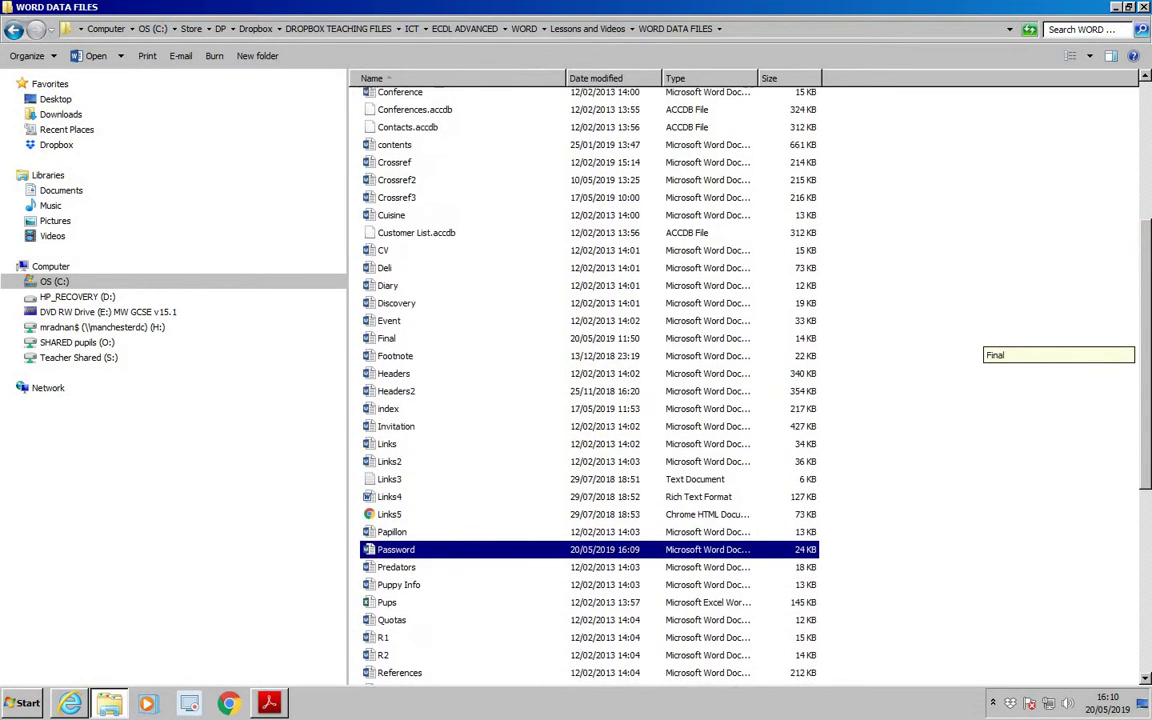
{"action": "scroll", "coordinate": [990, 340], "scroll_direction": "up", "scroll_amount": 1}
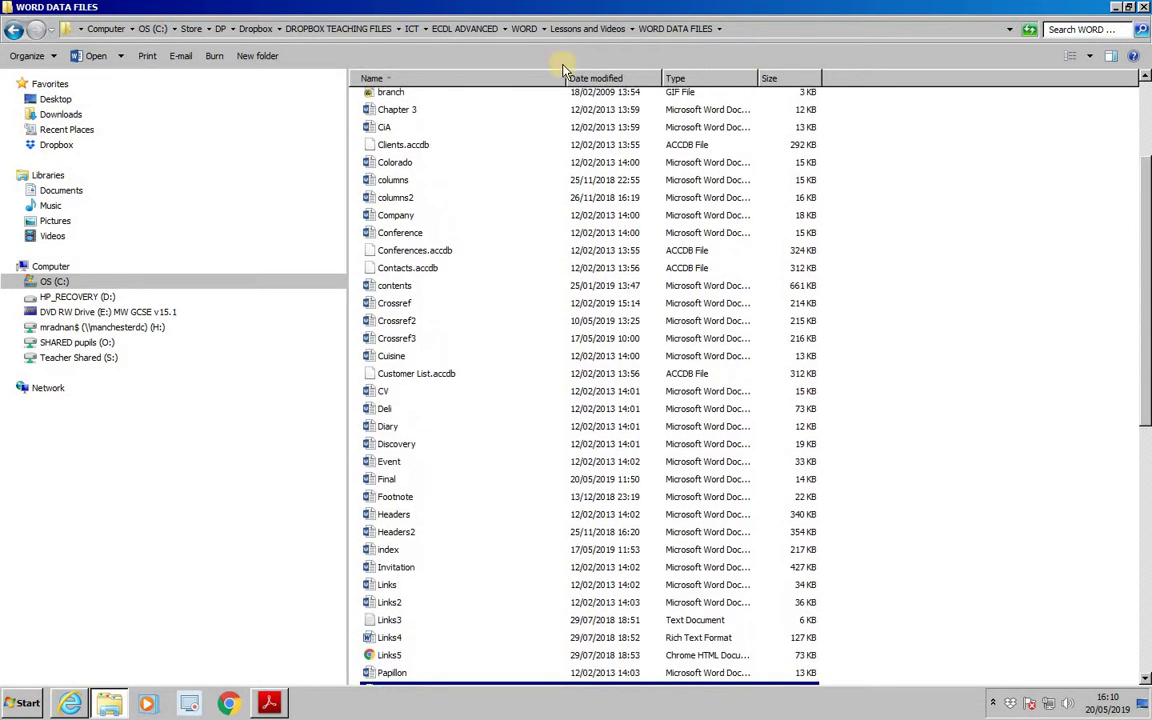
{"action": "double_click", "coordinate": [396, 163]}
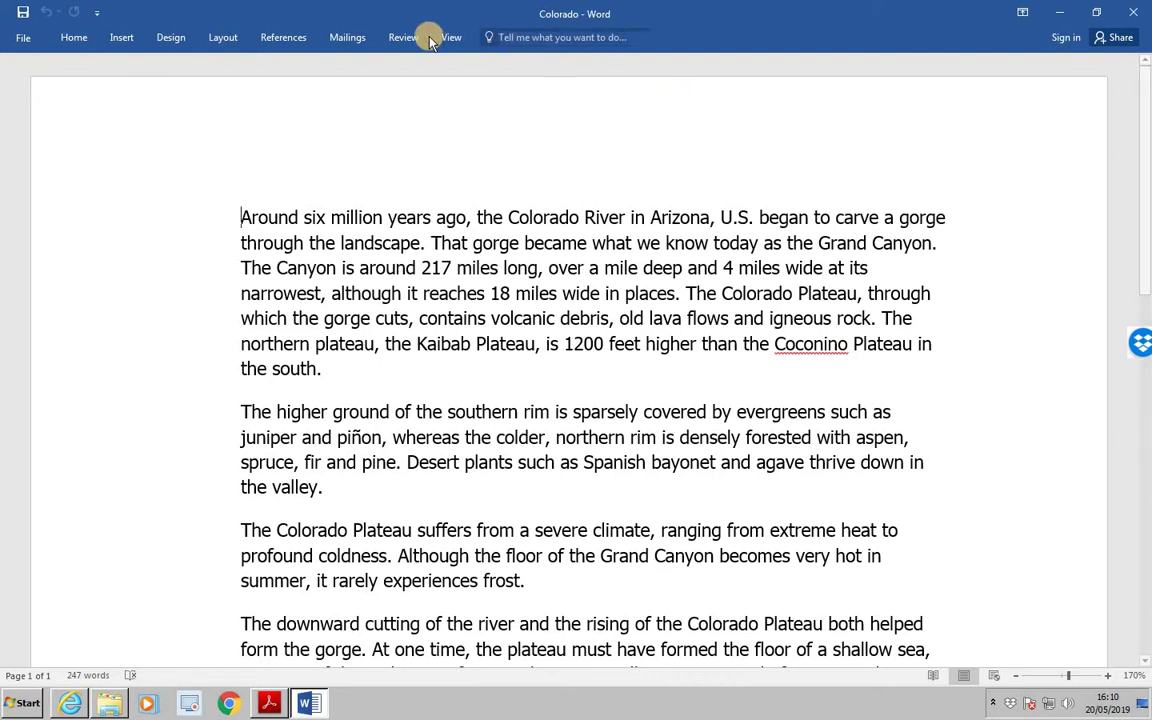
Show the Restrict Editing pane from the Review ribbon.
{"action": "left_click", "coordinate": [402, 38]}
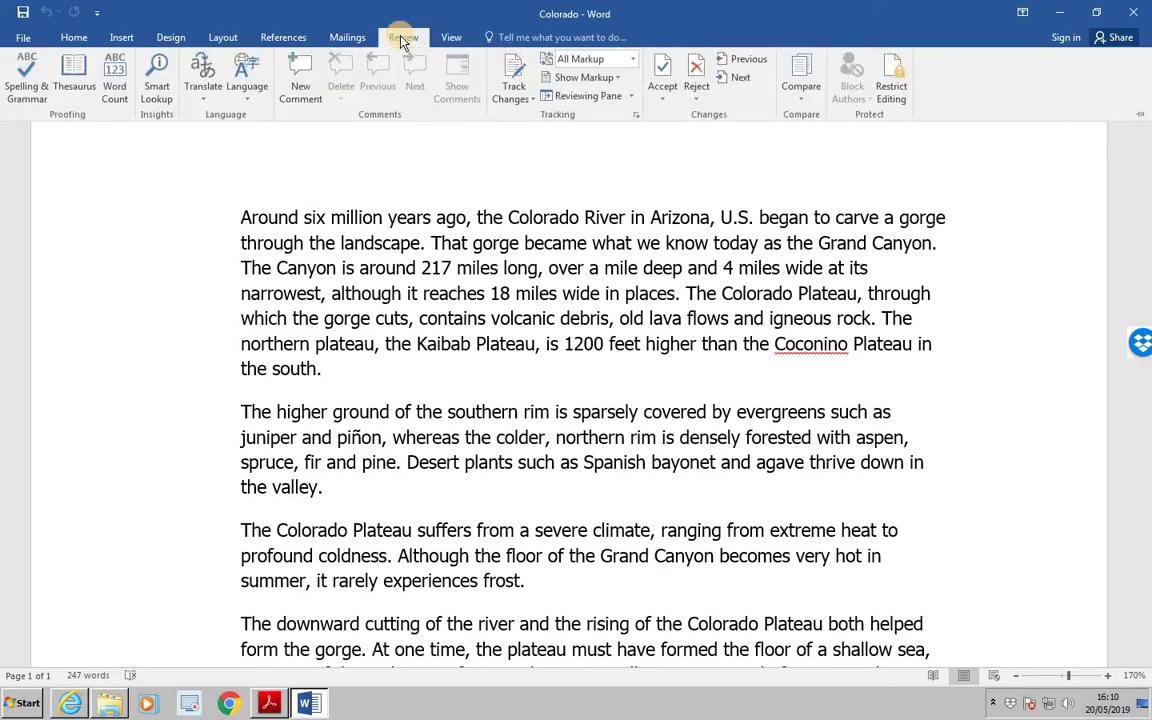
{"action": "left_click", "coordinate": [893, 88]}
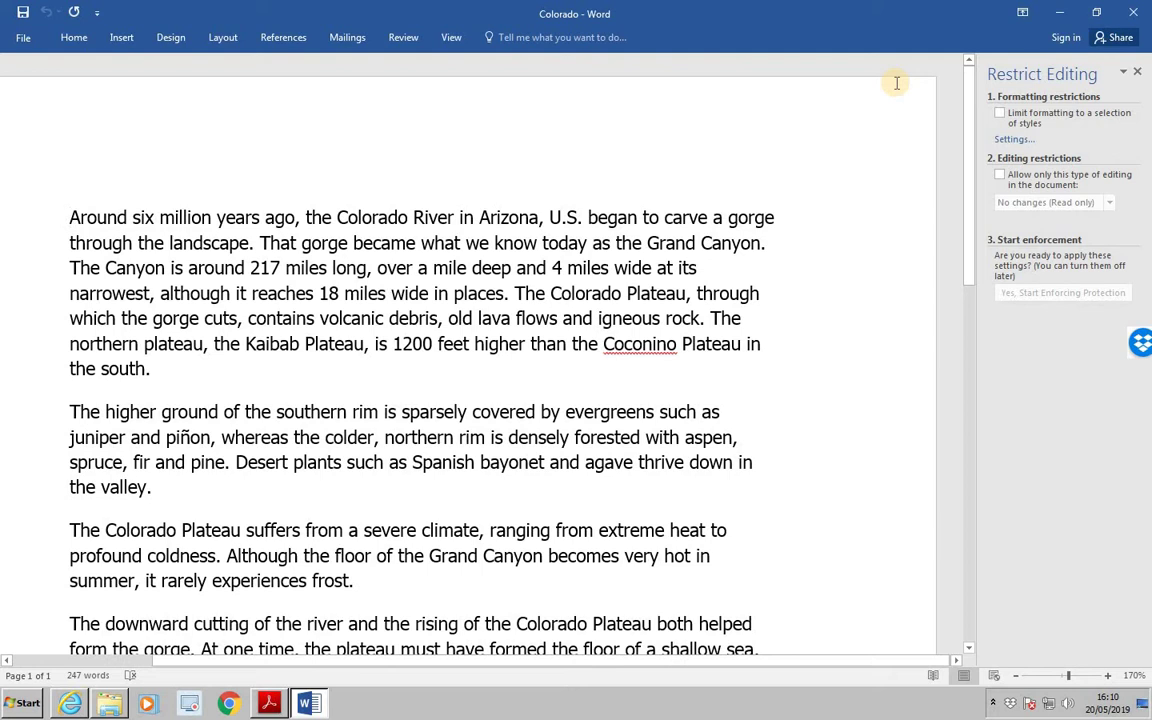
Allow only Comments editing and enforce the protection with a confirmed password.
{"action": "left_click", "coordinate": [1000, 176]}
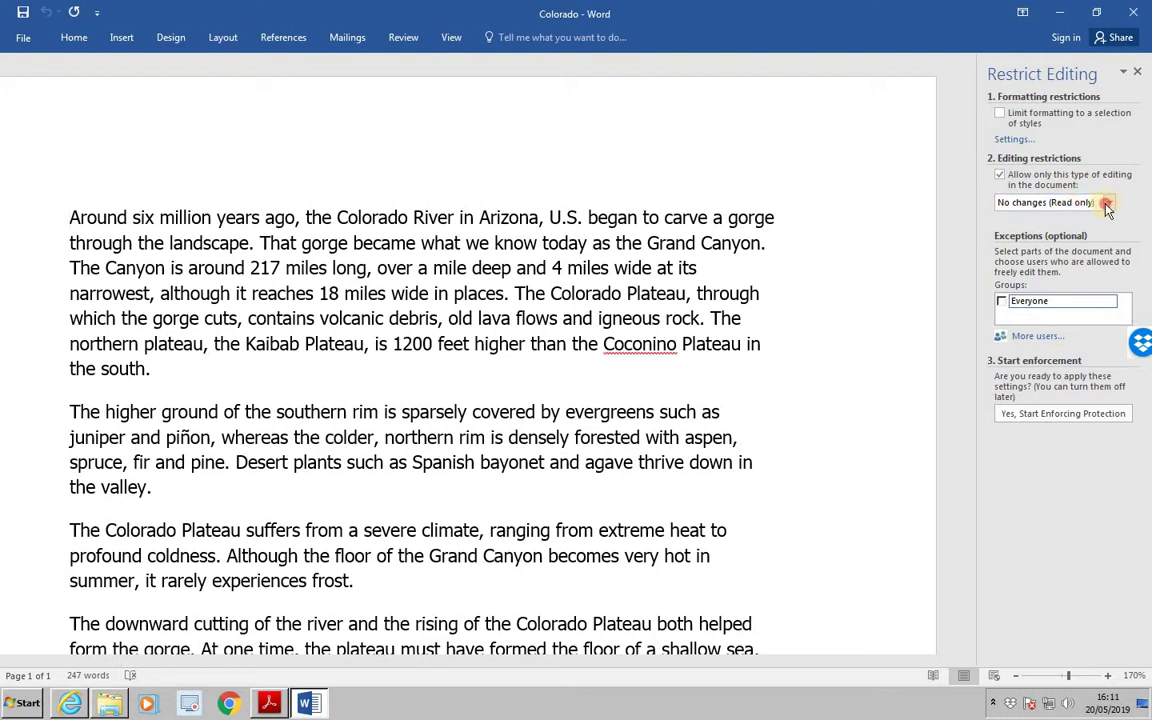
{"action": "left_click", "coordinate": [1100, 204]}
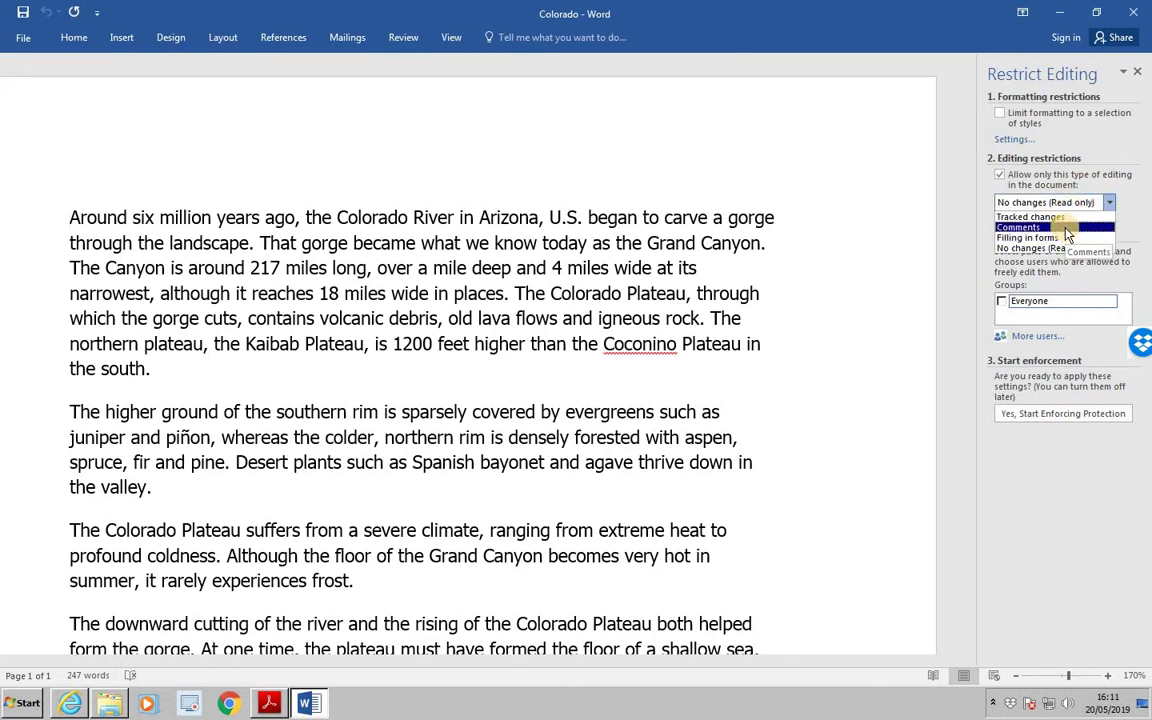
{"action": "left_click", "coordinate": [1066, 228]}
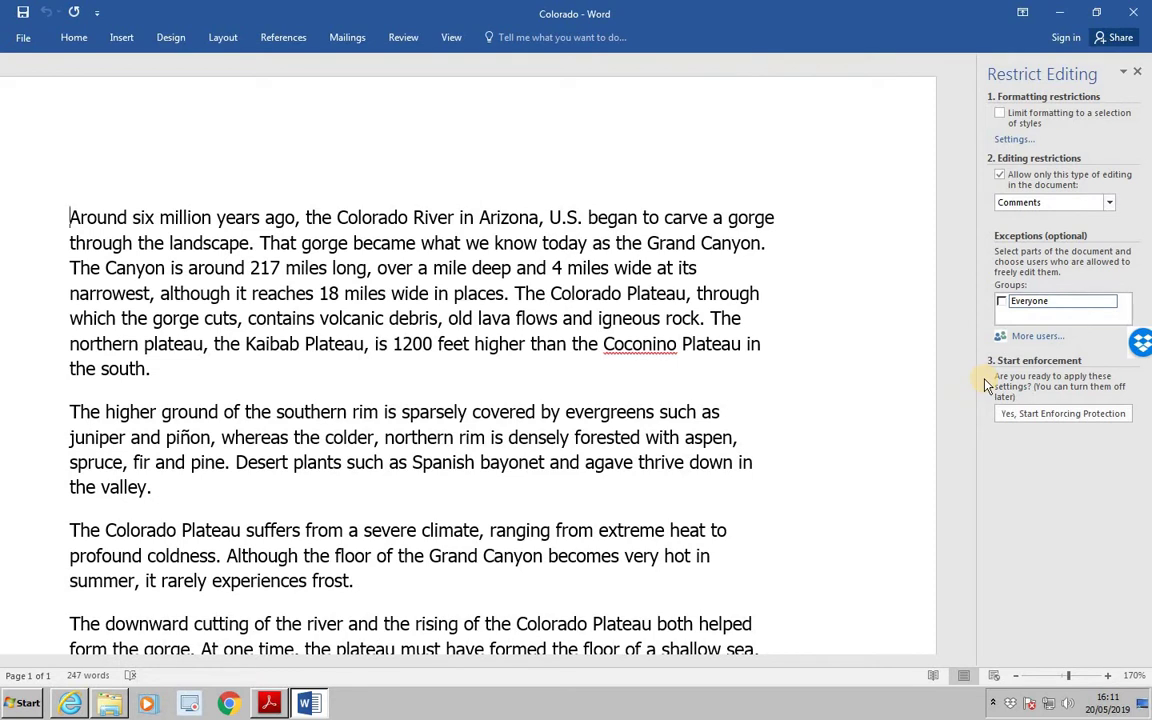
{"action": "left_click", "coordinate": [1044, 417]}
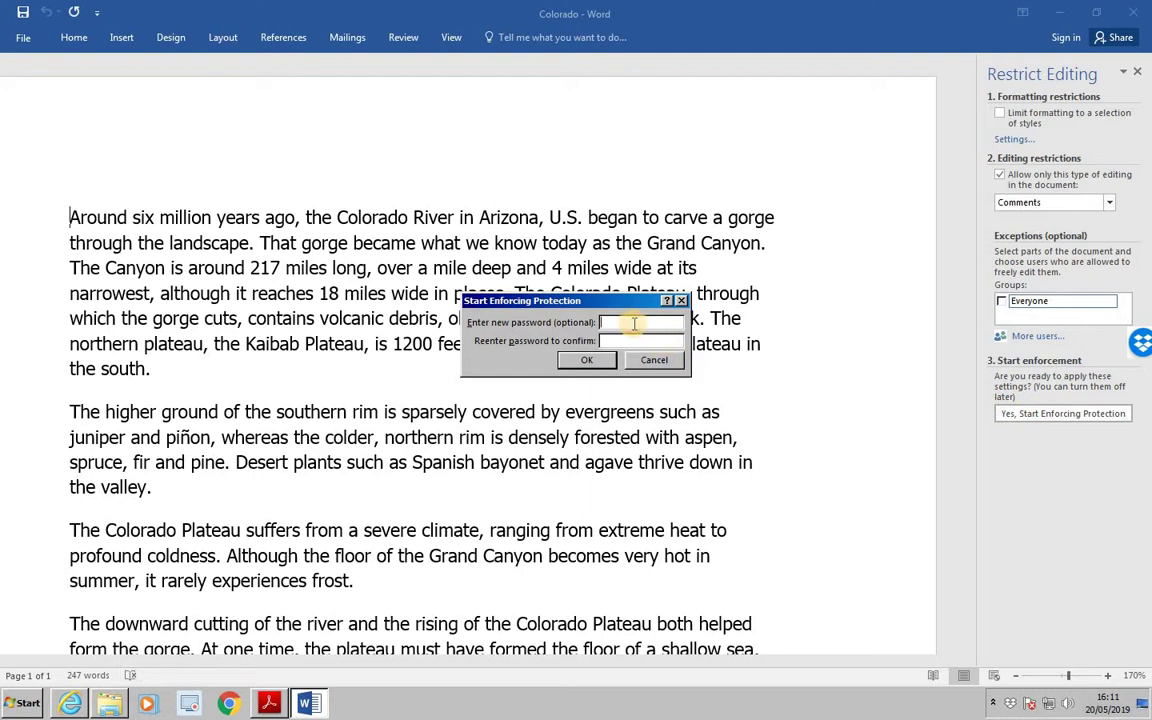
{"action": "type", "text": "1234"}
{"action": "left_click", "coordinate": [637, 340]}
{"action": "type", "text": "1234"}
{"action": "left_click", "coordinate": [580, 362]}
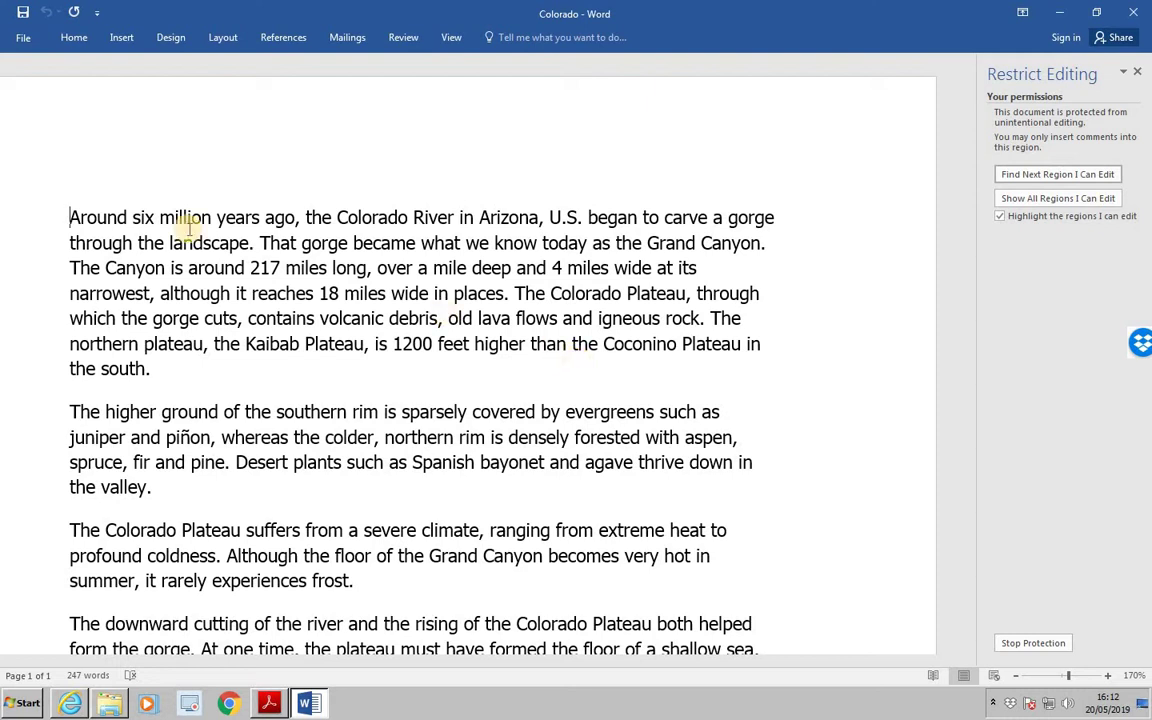
Save the protected Colorado document as 'Locked' in WORD DATA FILES.
{"action": "left_click", "coordinate": [20, 42]}
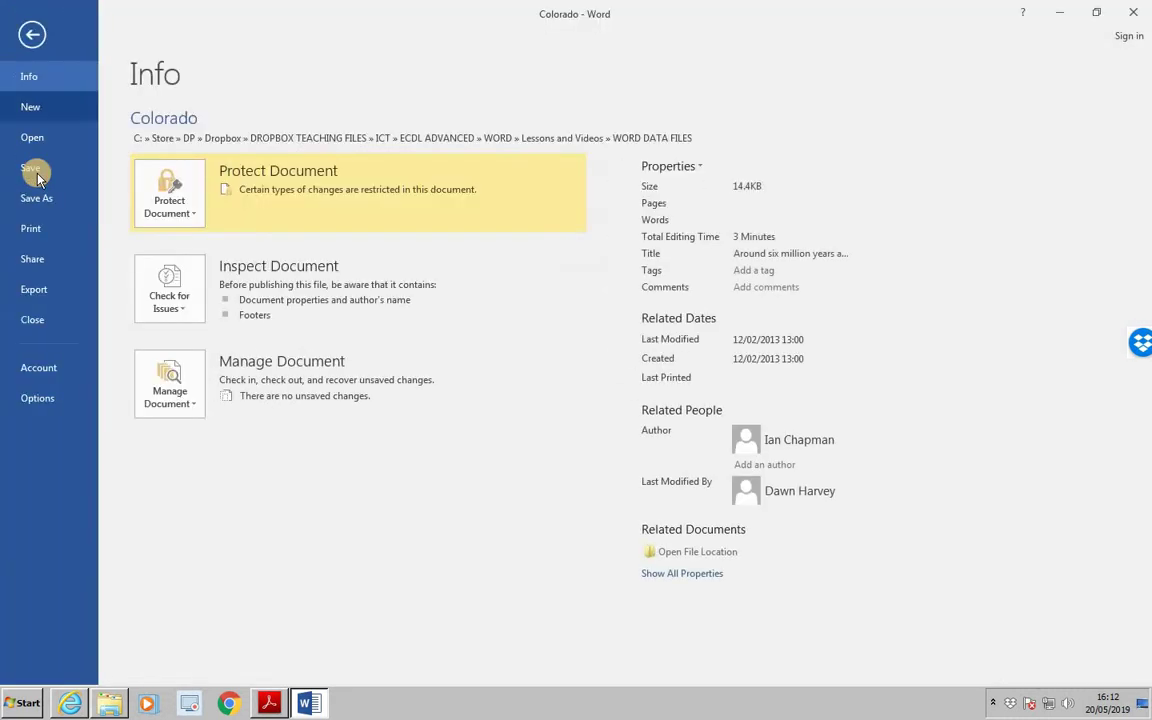
{"action": "left_click", "coordinate": [47, 198]}
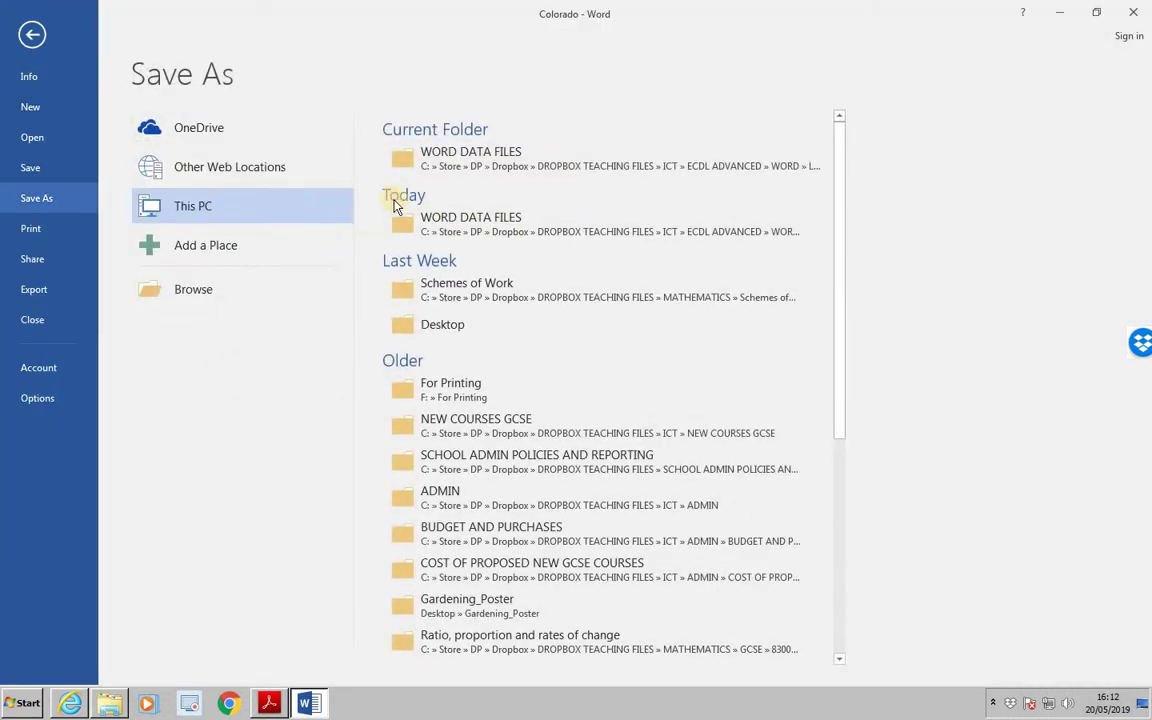
{"action": "left_click", "coordinate": [477, 174]}
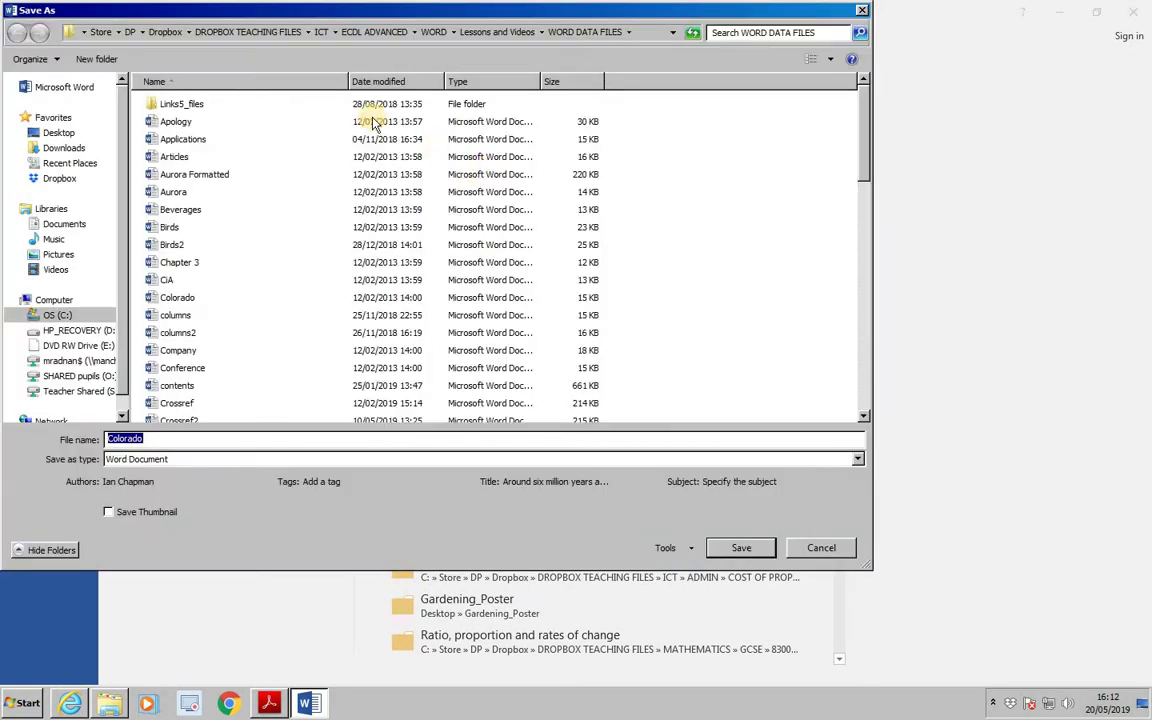
{"action": "left_click", "coordinate": [226, 437]}
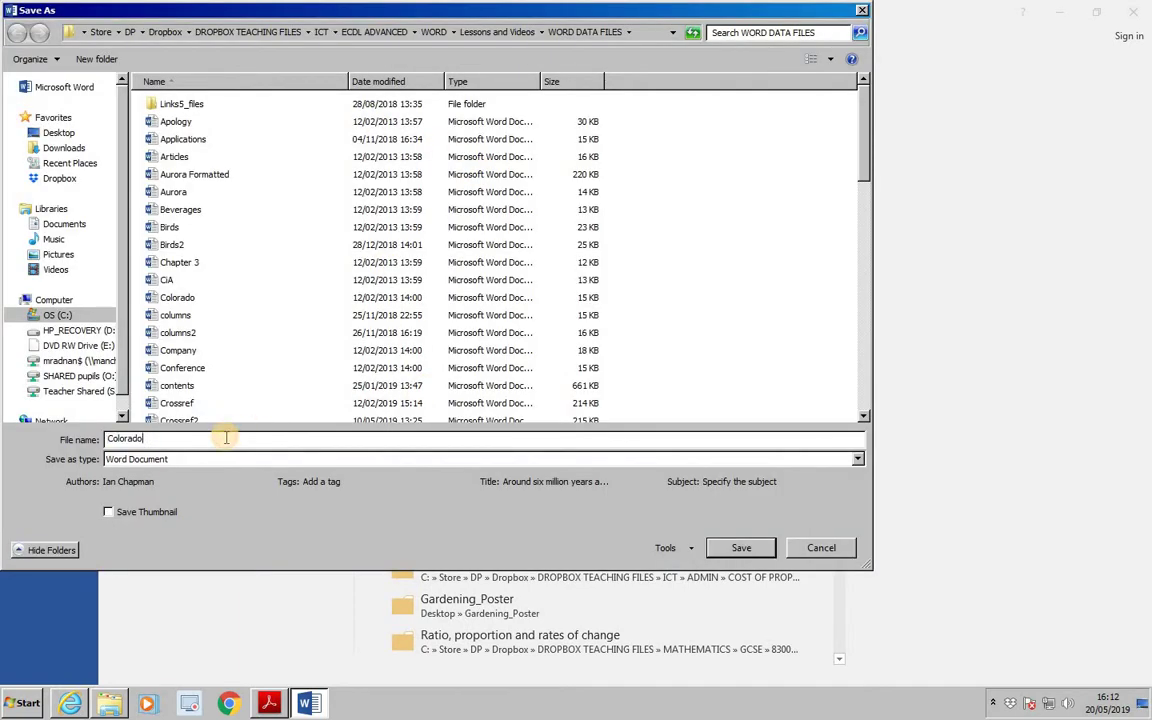
{"action": "key", "text": "BackSpace"}
{"action": "key", "text": "BackSpace"}
{"action": "key", "text": "BackSpace"}
{"action": "key", "text": "BackSpace"}
{"action": "key", "text": "BackSpace"}
{"action": "key", "text": "BackSpace"}
{"action": "key", "text": "BackSpace"}
{"action": "key", "text": "BackSpace"}
{"action": "type", "text": "L"}
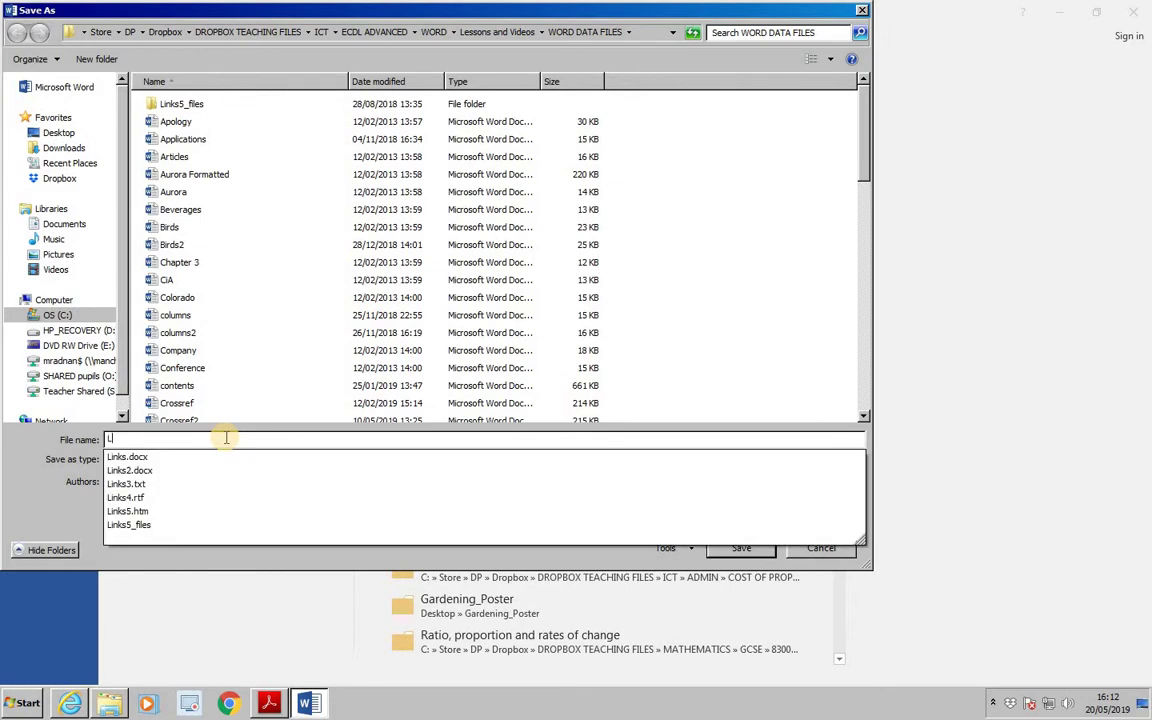
{"action": "type", "text": "ocked"}
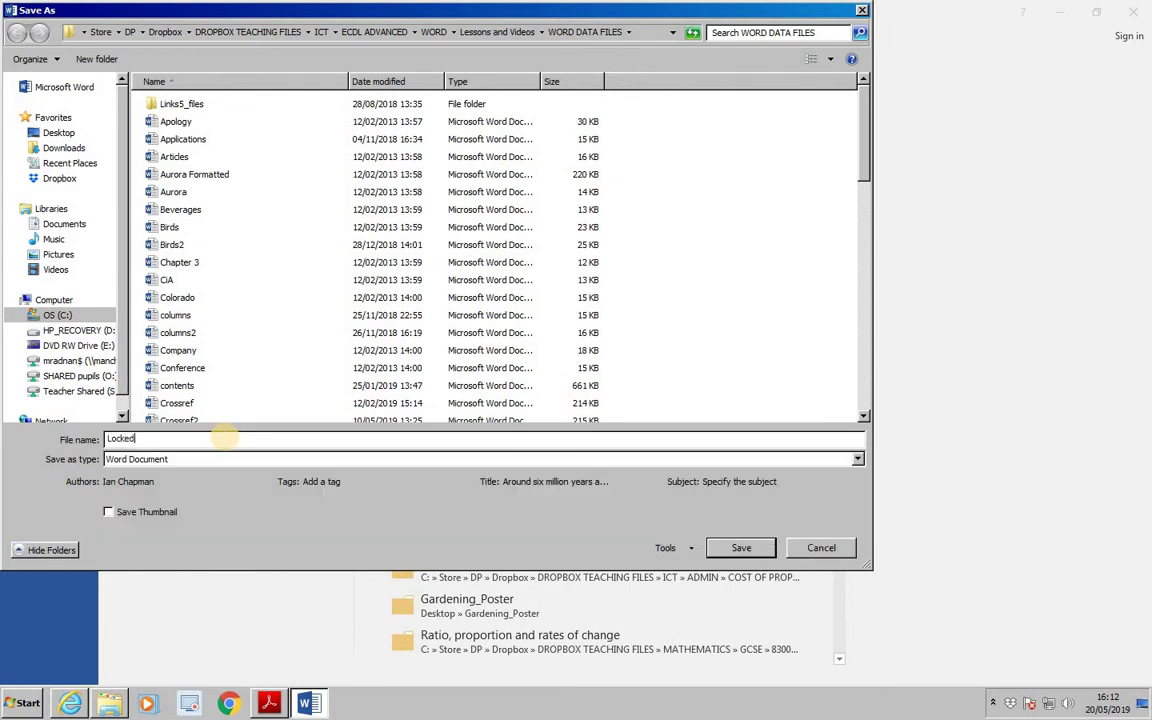
{"action": "left_click", "coordinate": [758, 547]}
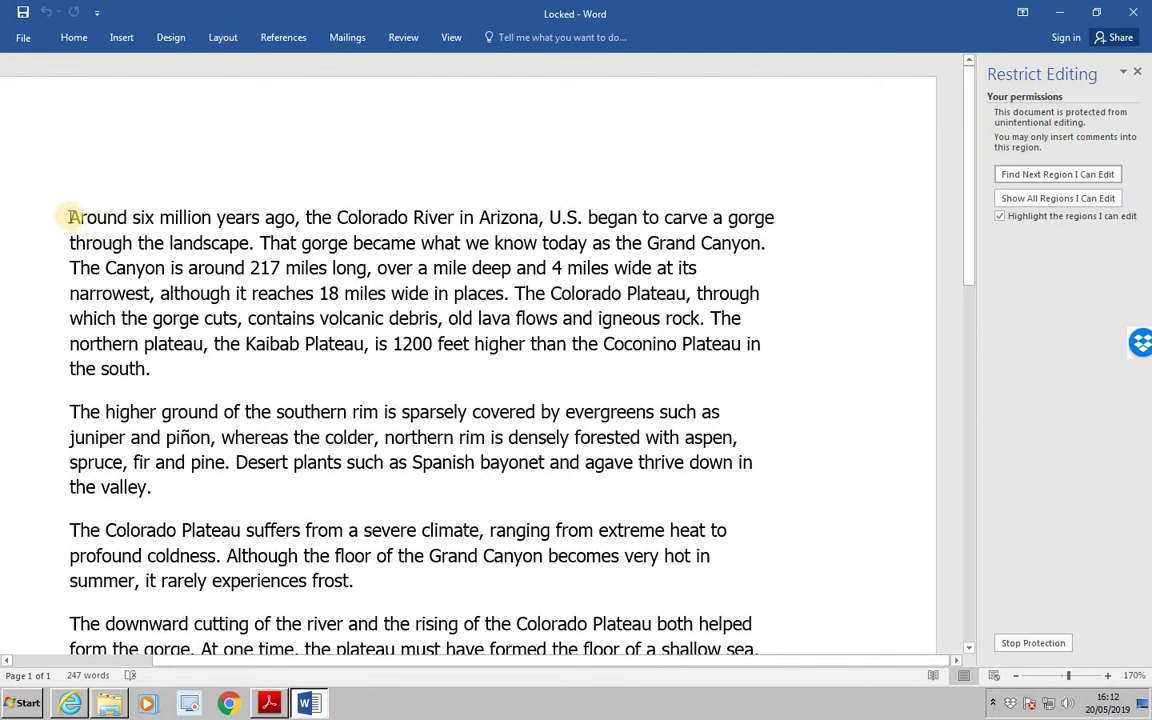
Select the first sentence, 'Around' through 'landscape', and try deleting it to test the lock.
{"action": "left_click", "coordinate": [110, 224]}
{"action": "left_click_drag", "start_coordinate": [110, 224], "coordinate": [246, 249]}
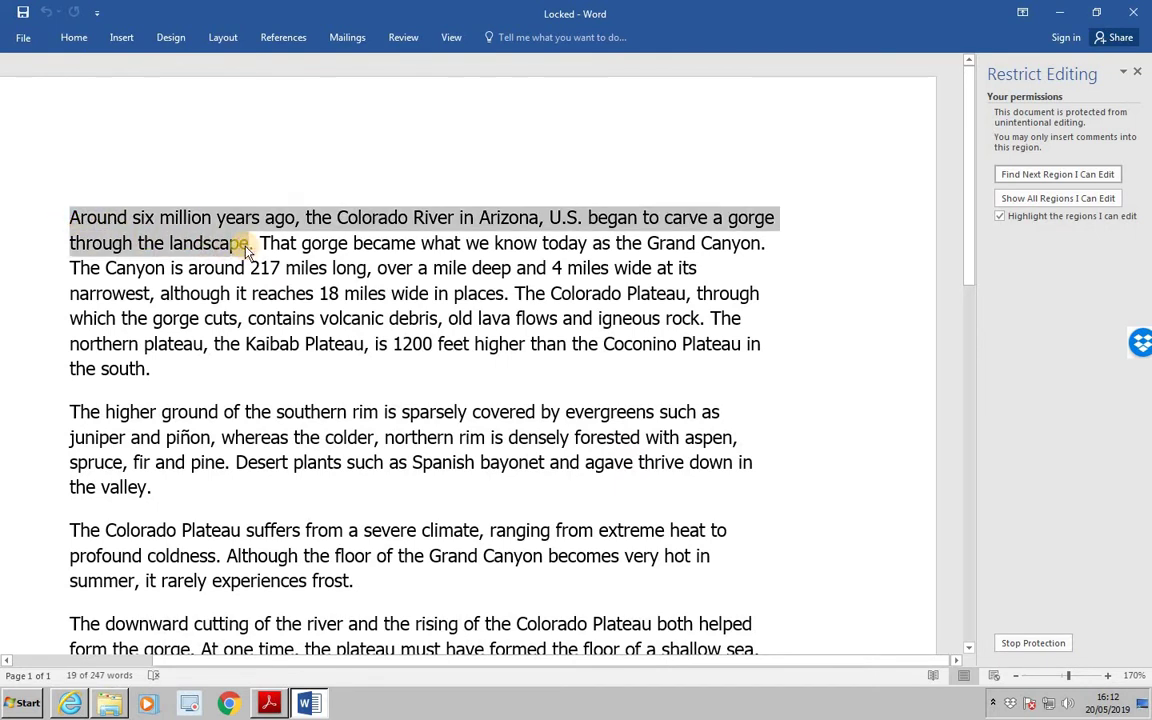
{"action": "key", "text": "Delete"}
Turn off highlighting of editable regions and clear the sentence selection.
{"action": "left_click", "coordinate": [1050, 217]}
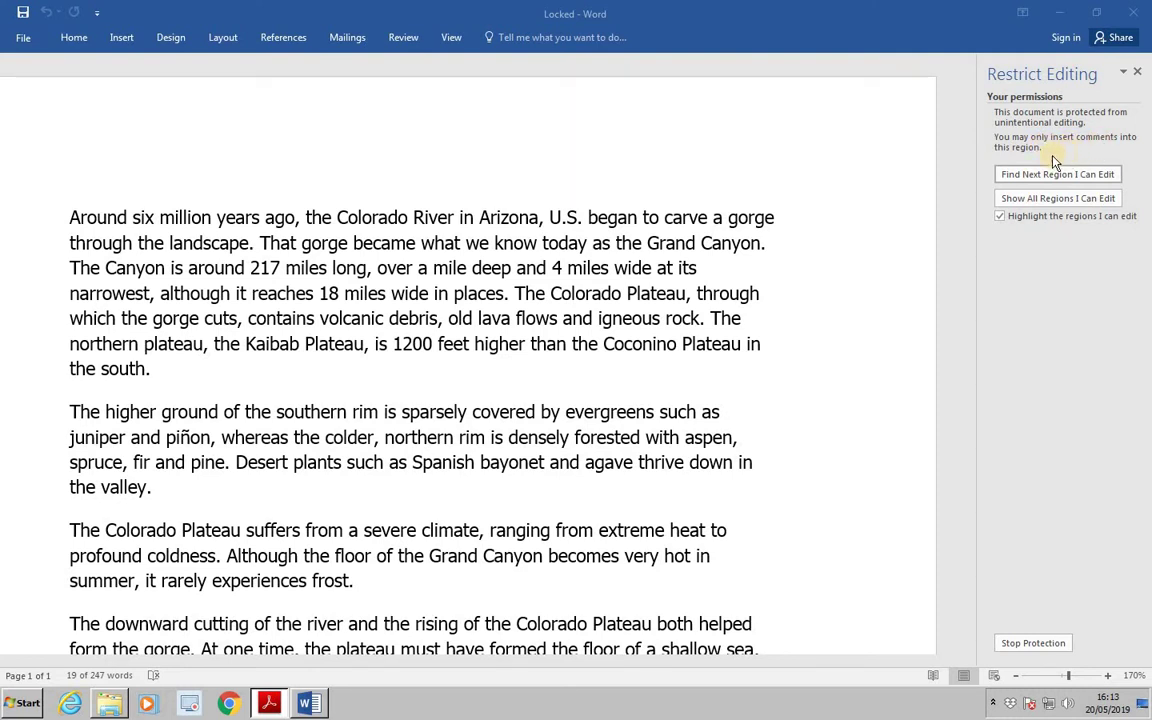
{"action": "left_click", "coordinate": [76, 390]}
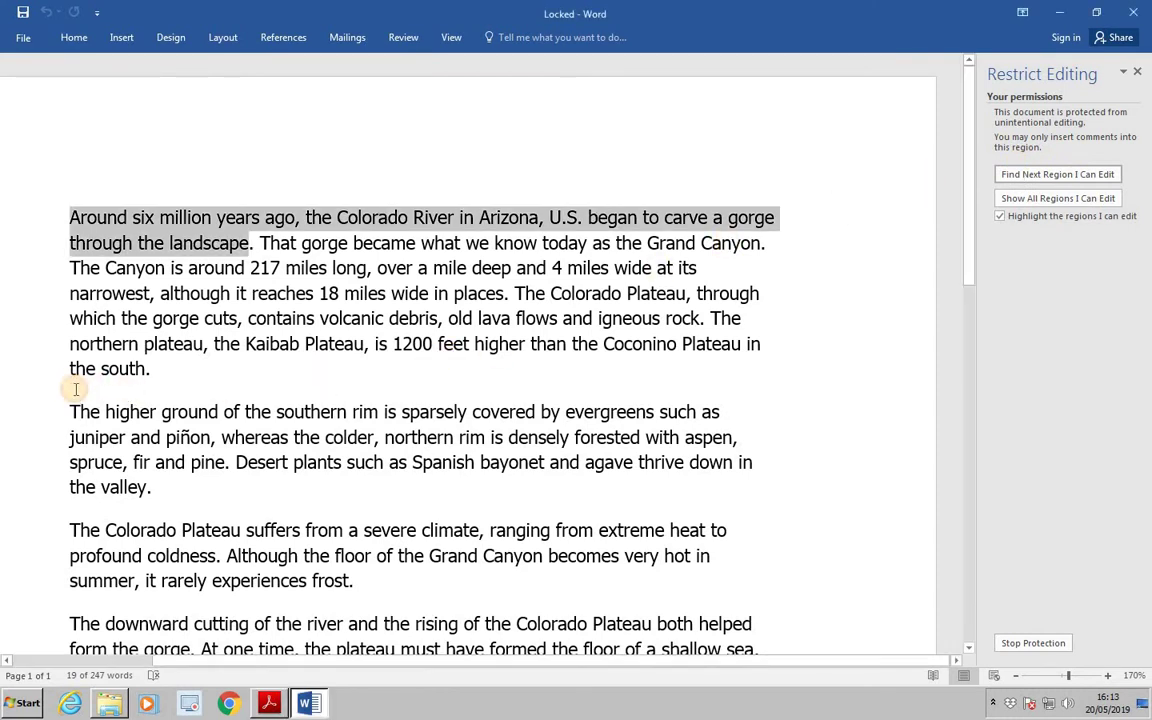
{"action": "left_click", "coordinate": [76, 390]}
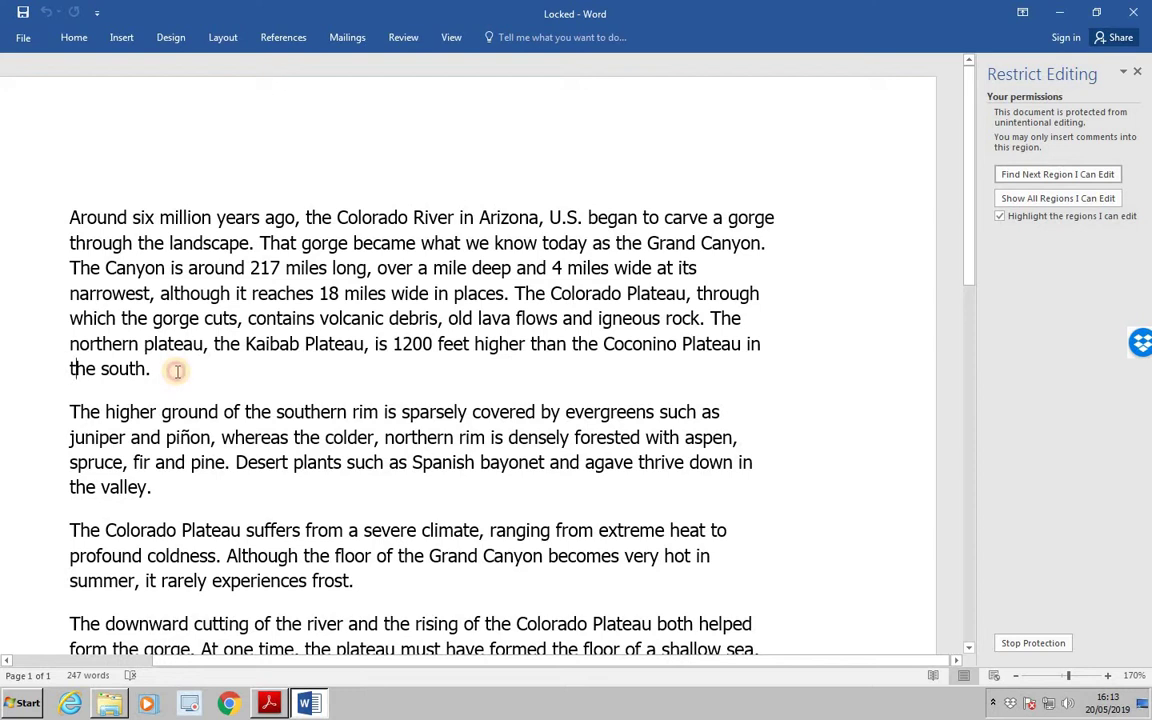
{"action": "left_click", "coordinate": [121, 37]}
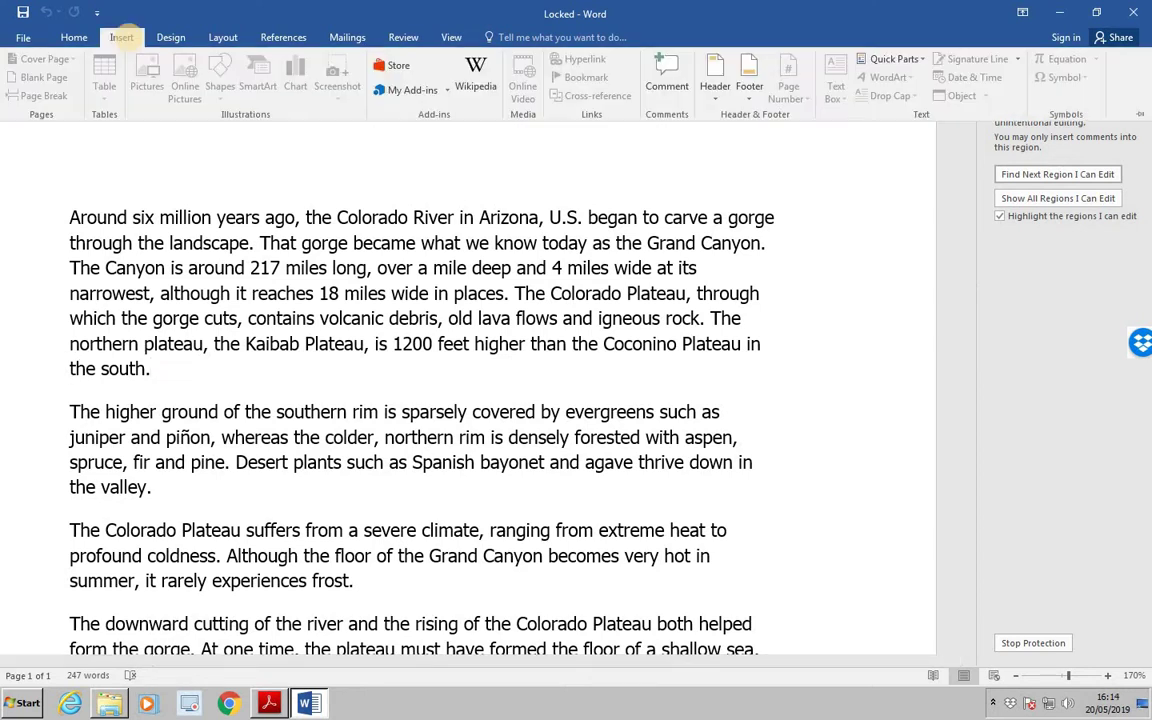
Add the comment "I can't change this" to the word south.
{"action": "left_click", "coordinate": [665, 92]}
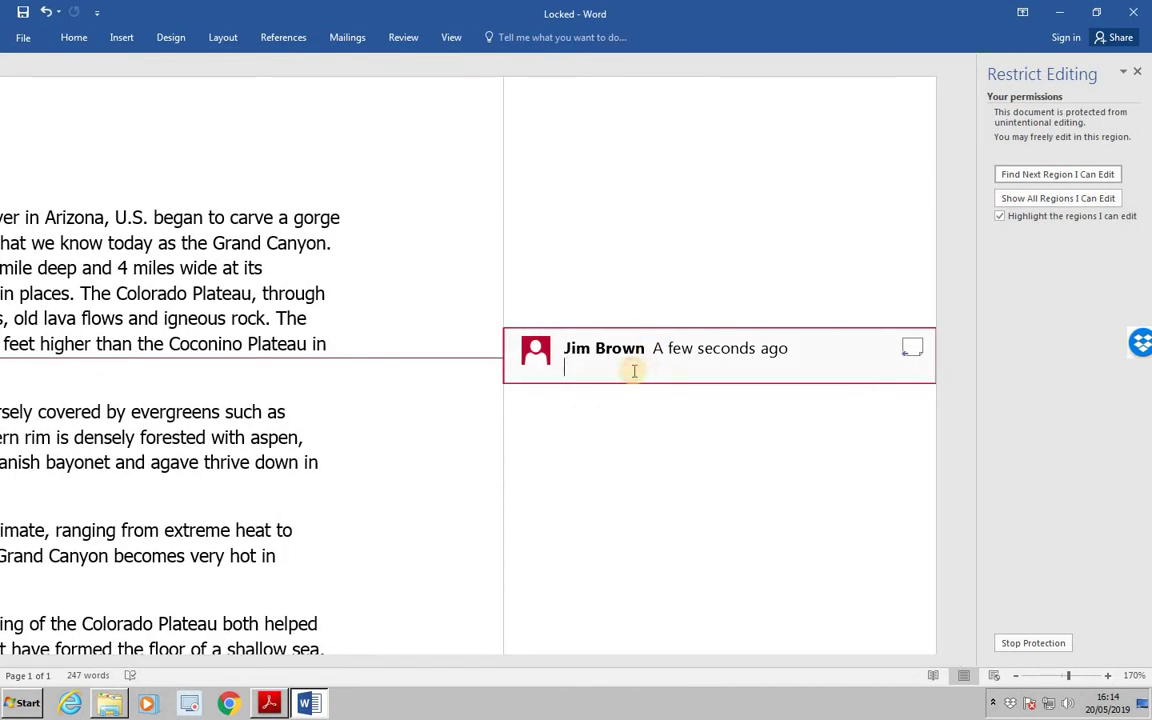
{"action": "type", "text": "I can"}
{"action": "type", "text": "'t change th"}
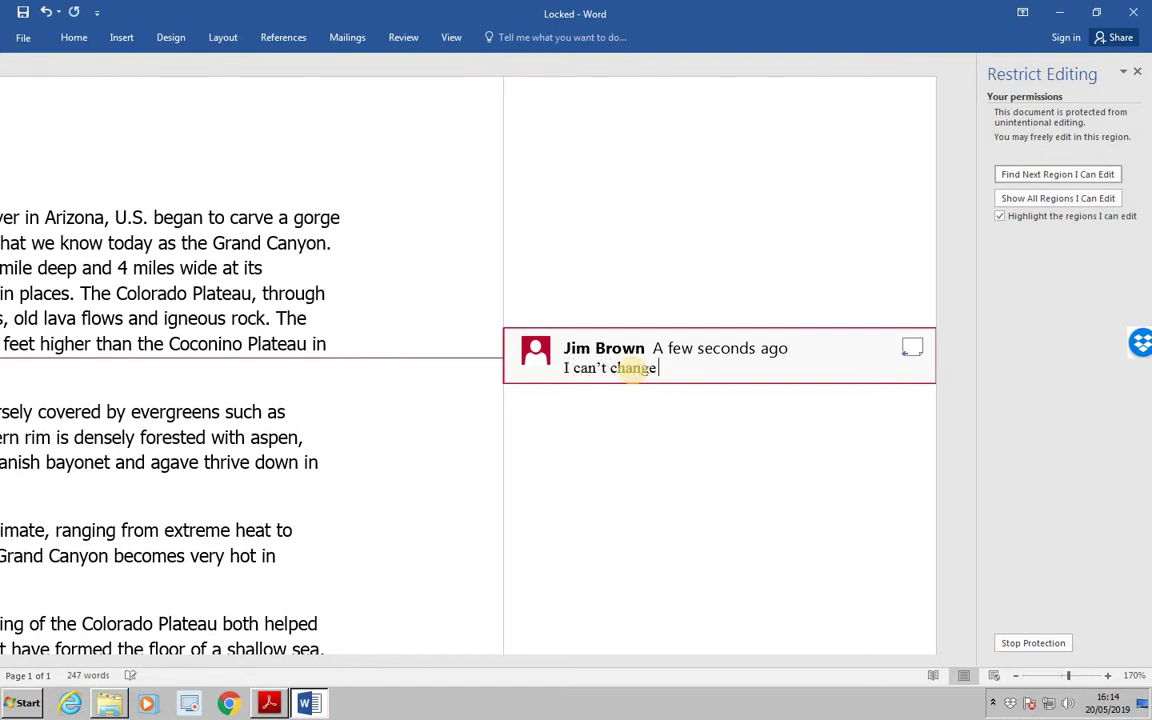
{"action": "type", "text": "is"}
{"action": "left_click", "coordinate": [370, 326]}
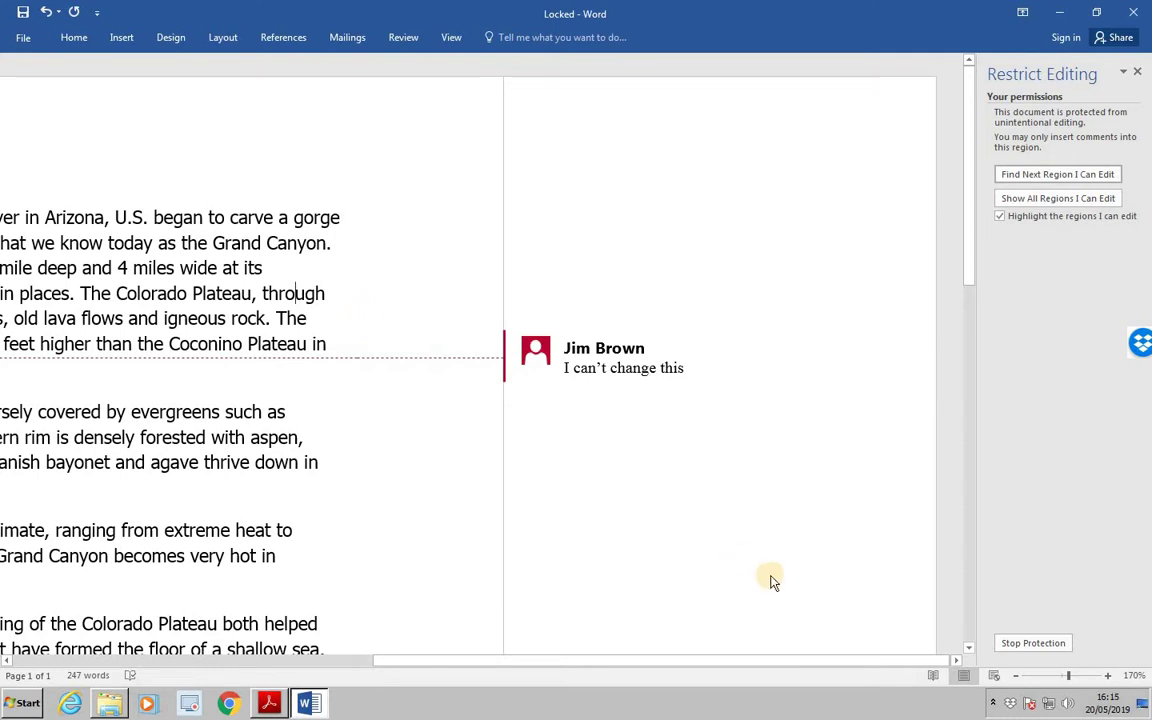
Stop protection on the Locked document by entering the restriction password.
{"action": "left_click", "coordinate": [1035, 646]}
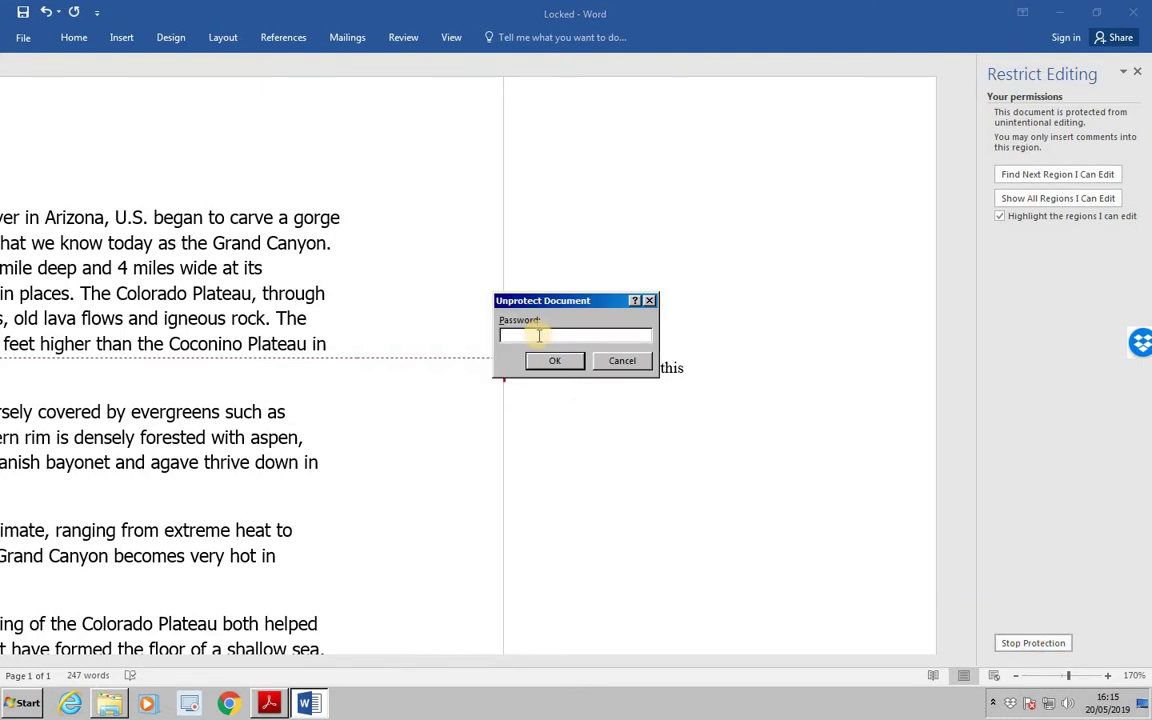
{"action": "type", "text": "****"}
{"action": "left_click", "coordinate": [557, 362]}
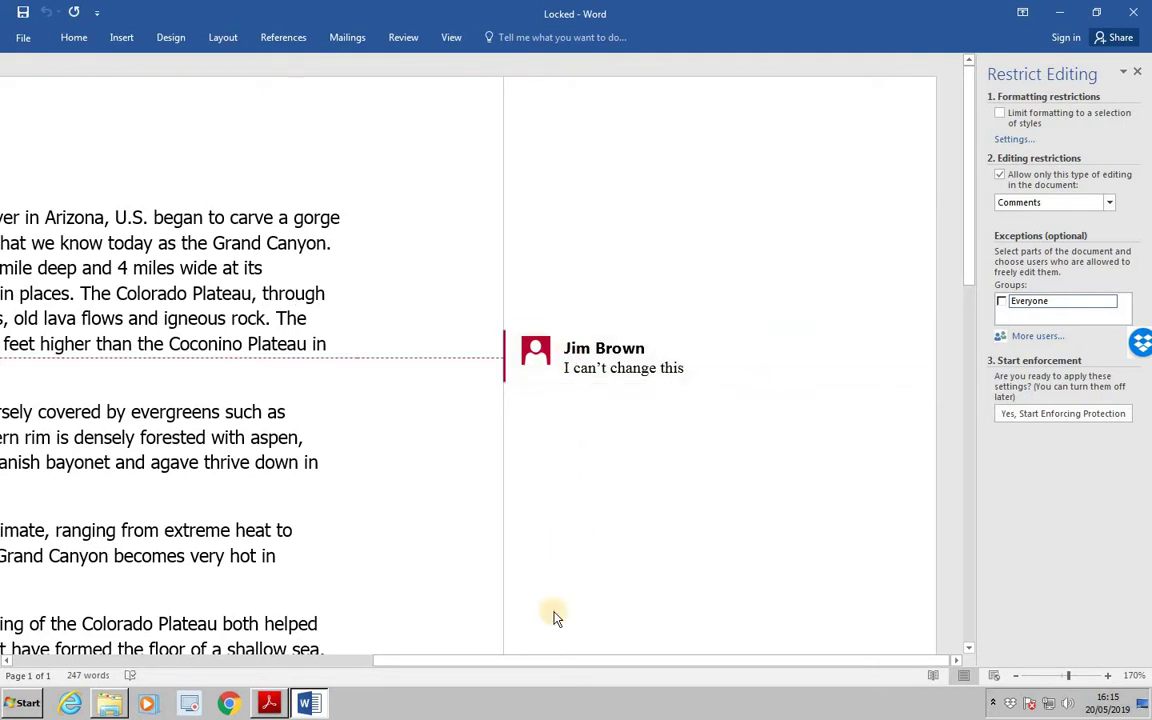
{"action": "left_click_drag", "start_coordinate": [571, 661], "coordinate": [105, 665]}
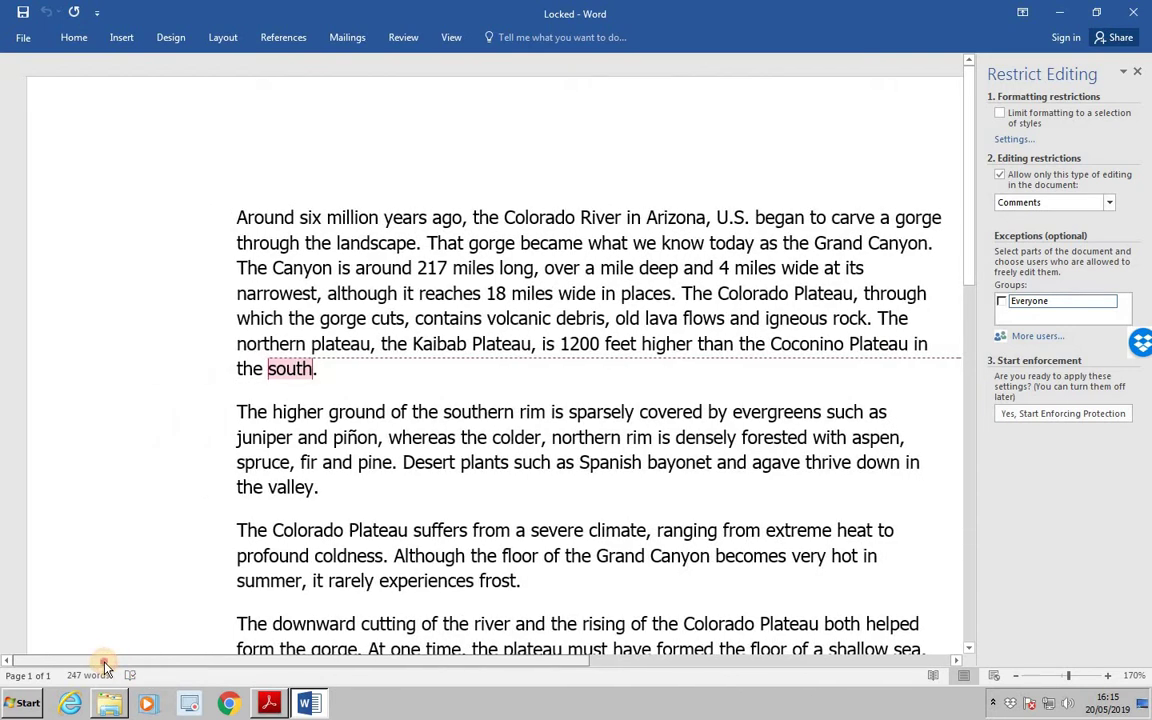
Delete the first sentence, ending 'landscape.', so the text starts with 'That gorge became…'.
{"action": "left_click_drag", "start_coordinate": [233, 217], "coordinate": [430, 242]}
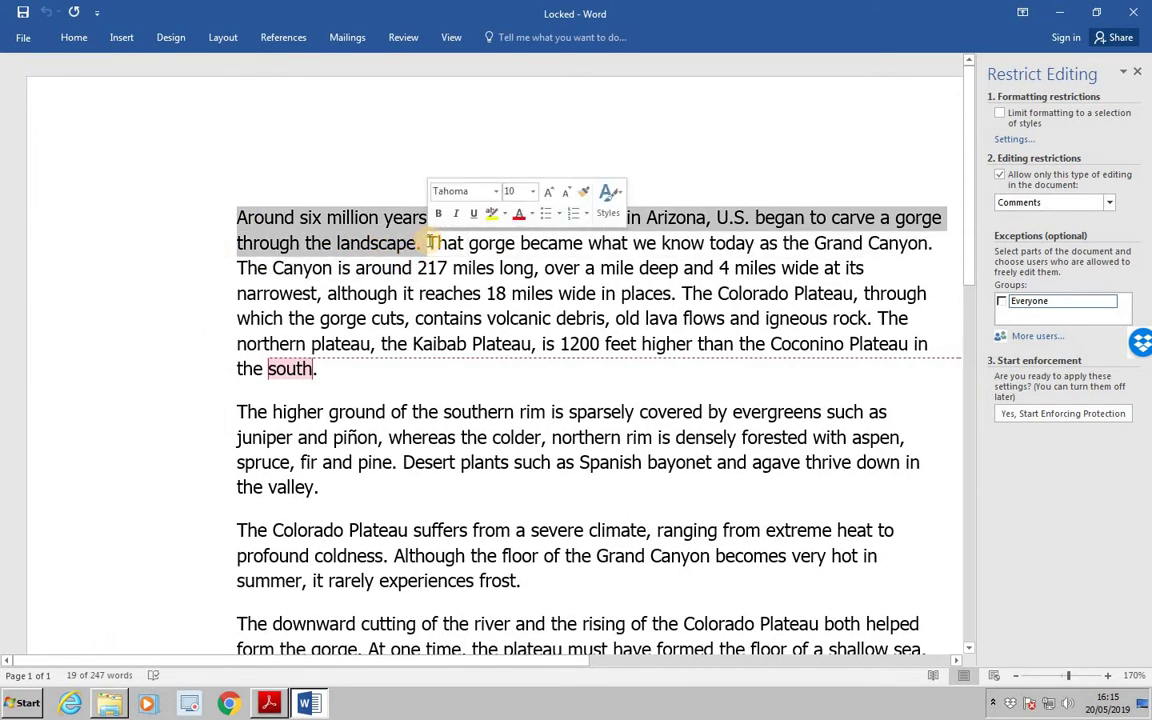
{"action": "key", "text": "Delete"}
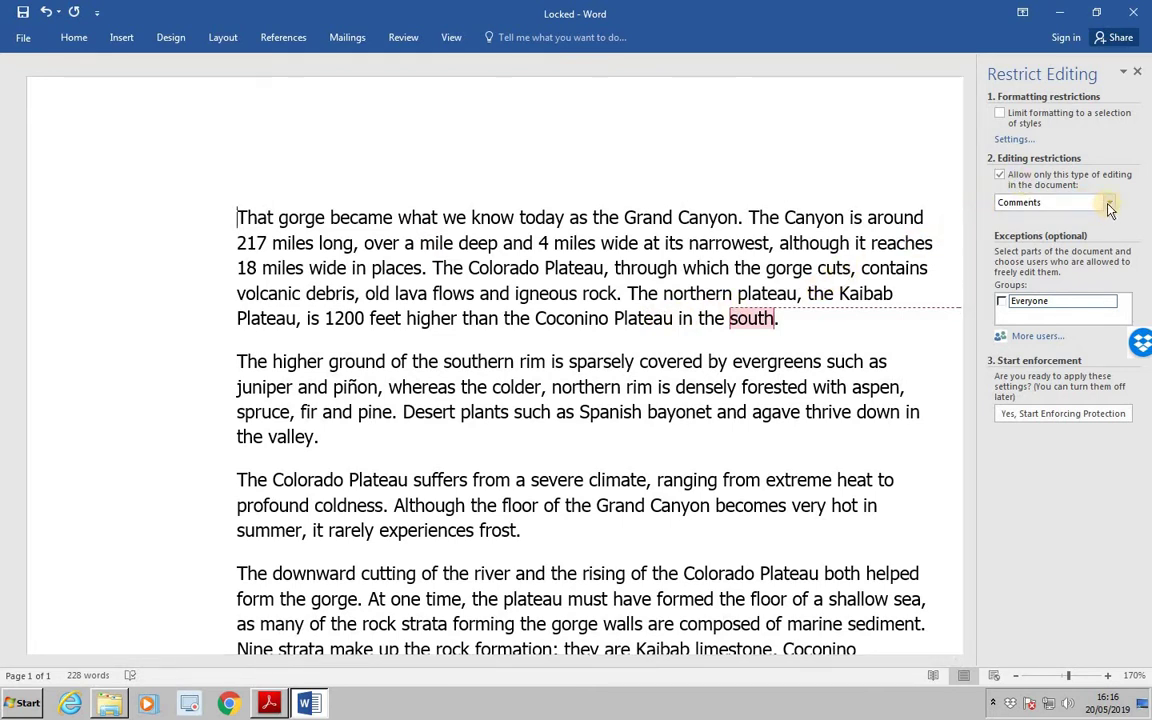
Limit editing to Tracked changes and start enforcing protection with a confirmed password.
{"action": "left_click", "coordinate": [1108, 205]}
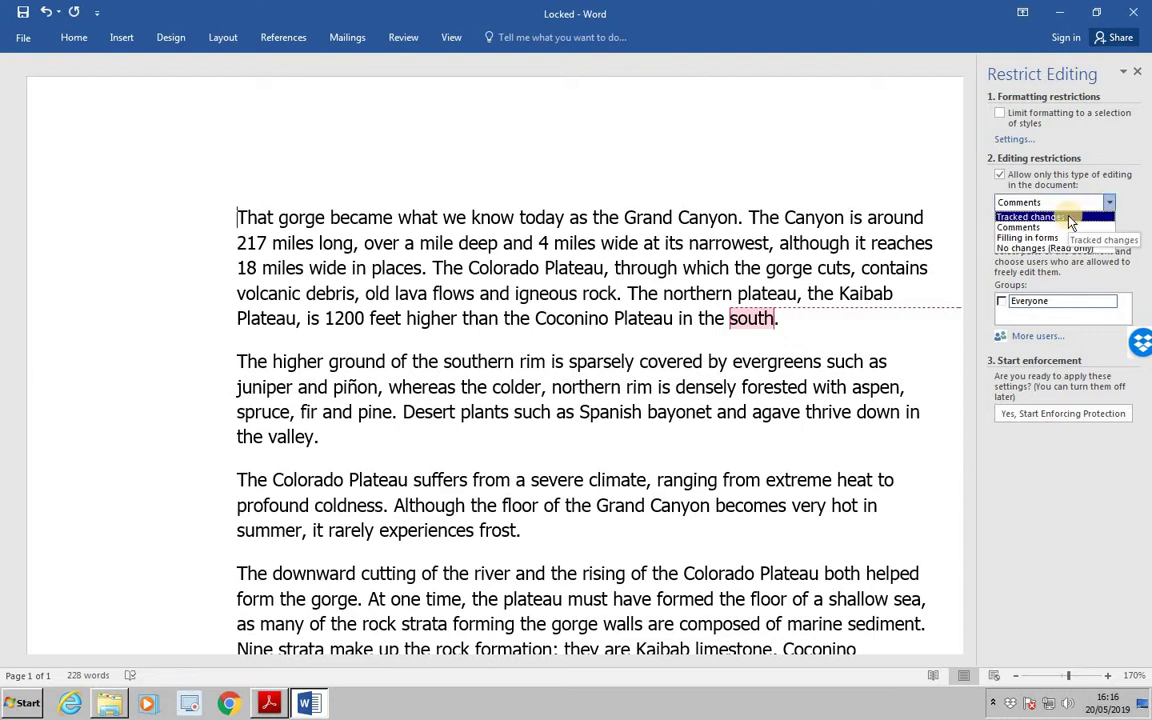
{"action": "left_click", "coordinate": [1068, 217]}
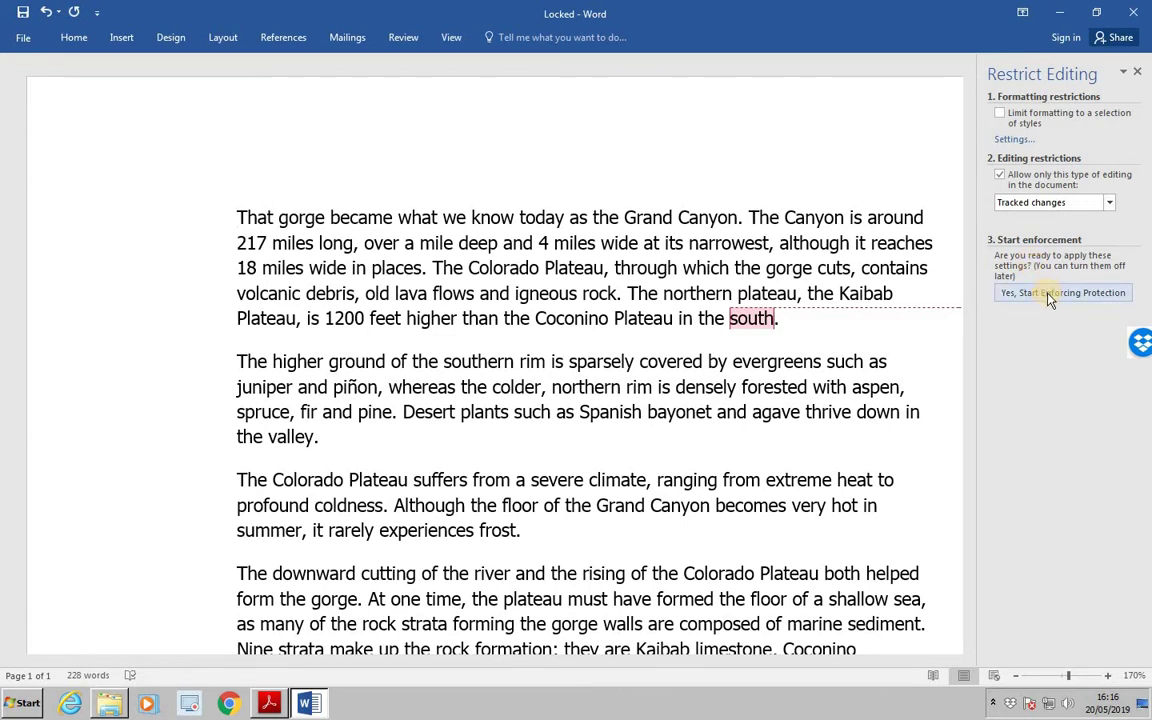
{"action": "left_click", "coordinate": [1049, 295]}
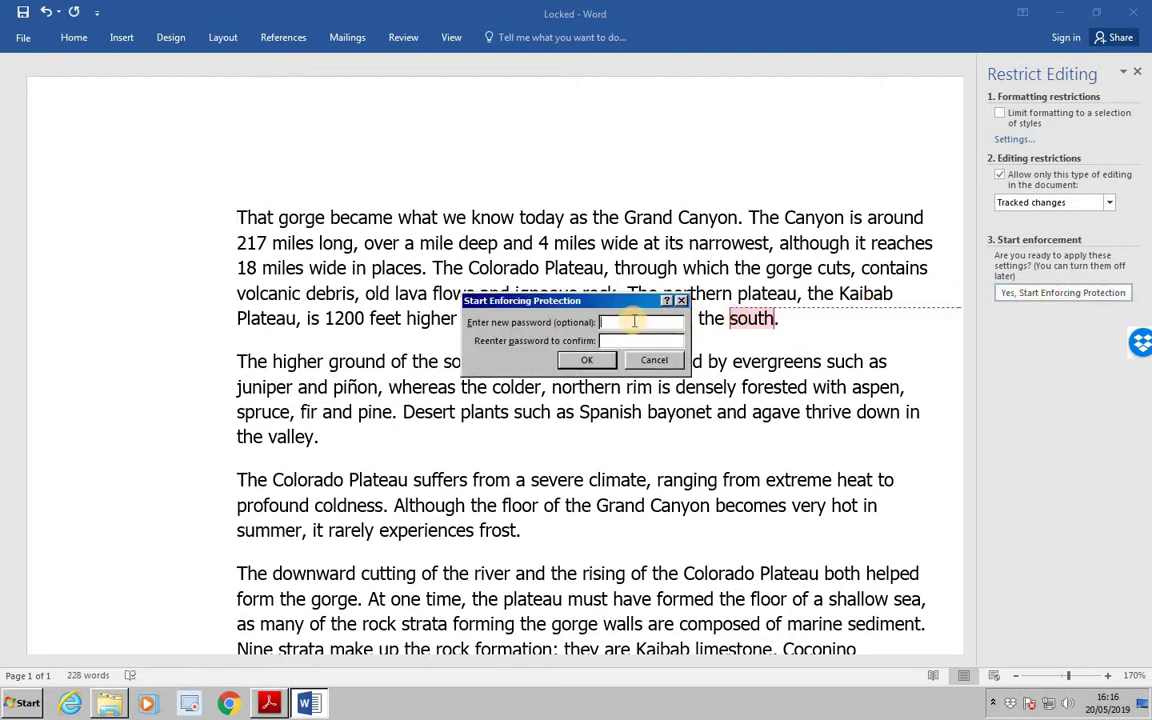
{"action": "type", "text": "****"}
{"action": "left_click", "coordinate": [623, 341]}
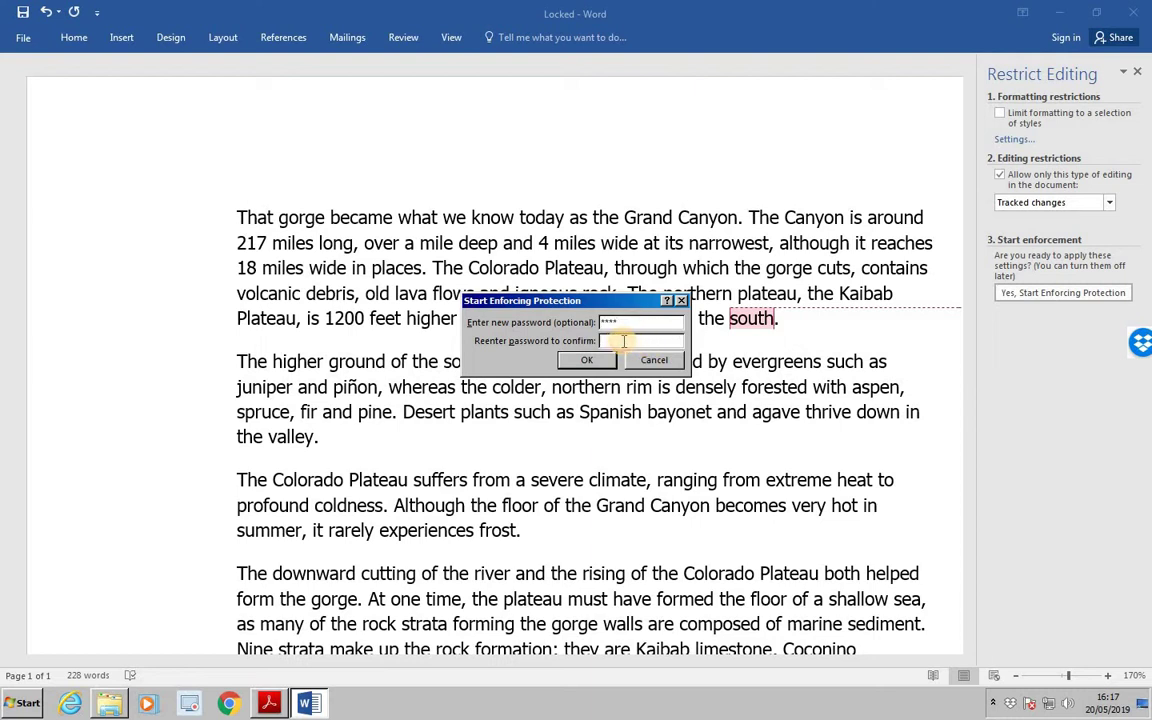
{"action": "type", "text": "****"}
{"action": "left_click", "coordinate": [595, 362]}
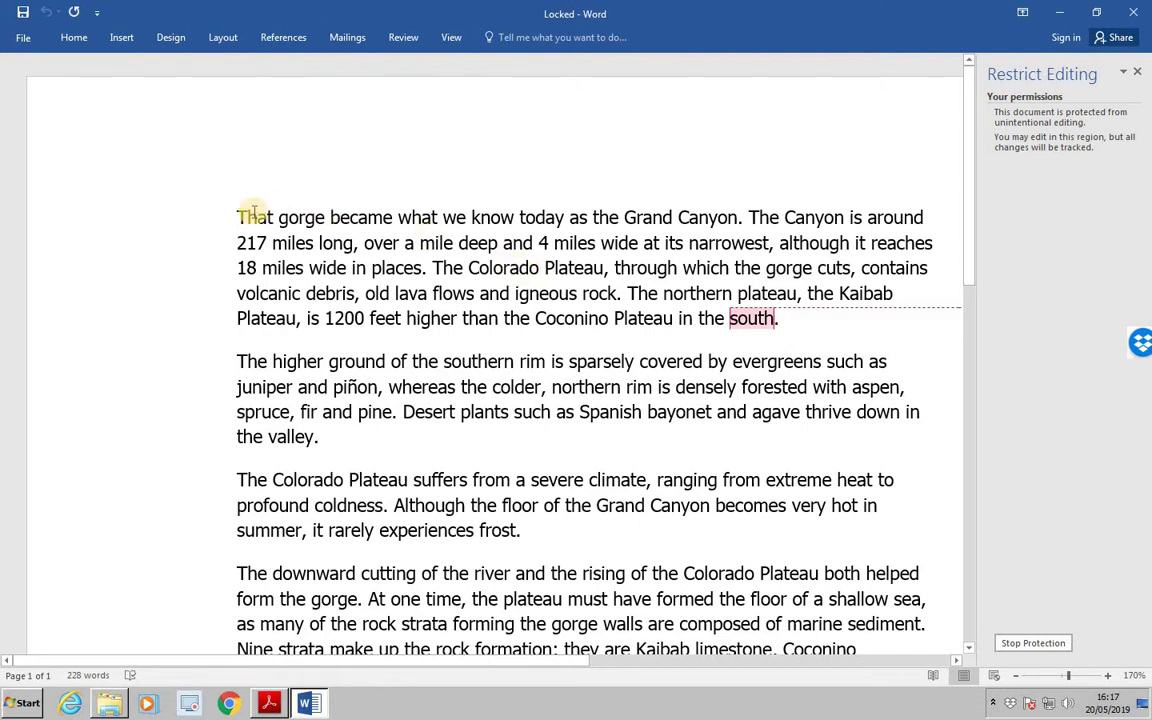
Delete 'That gorge became what we know today as the Grand Canyon.' as a tracked deletion.
{"action": "left_click_drag", "start_coordinate": [237, 217], "coordinate": [752, 222]}
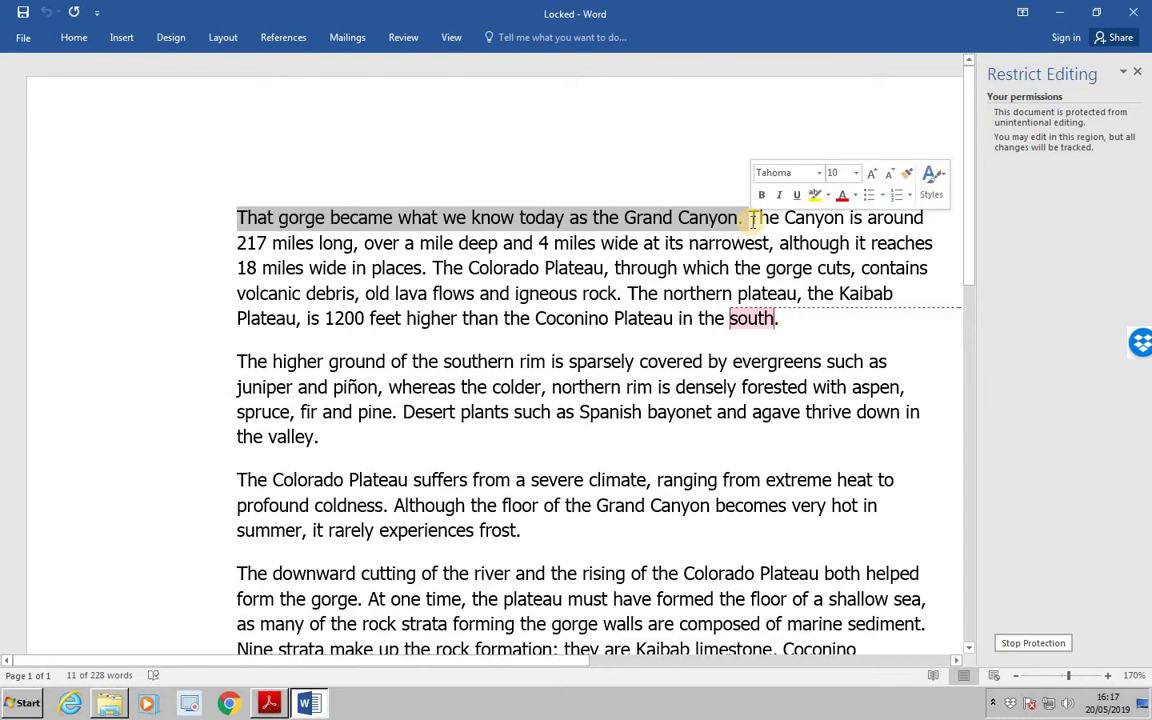
{"action": "key", "text": "Delete"}
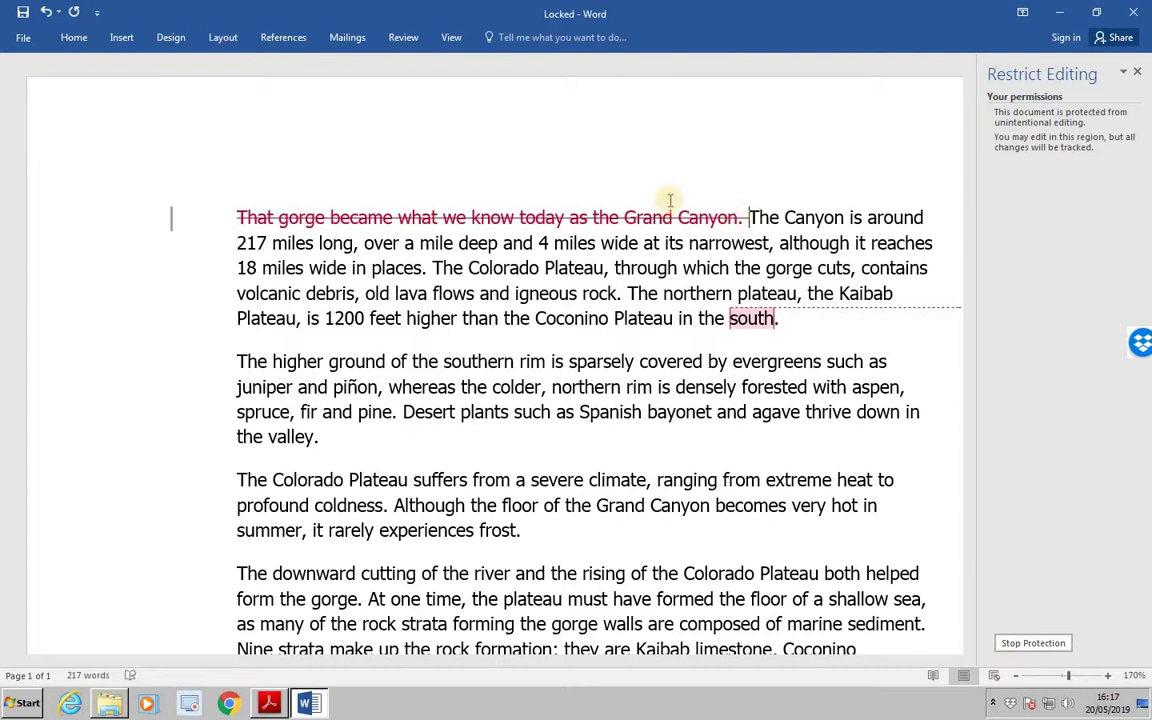
{"action": "left_click", "coordinate": [21, 40]}
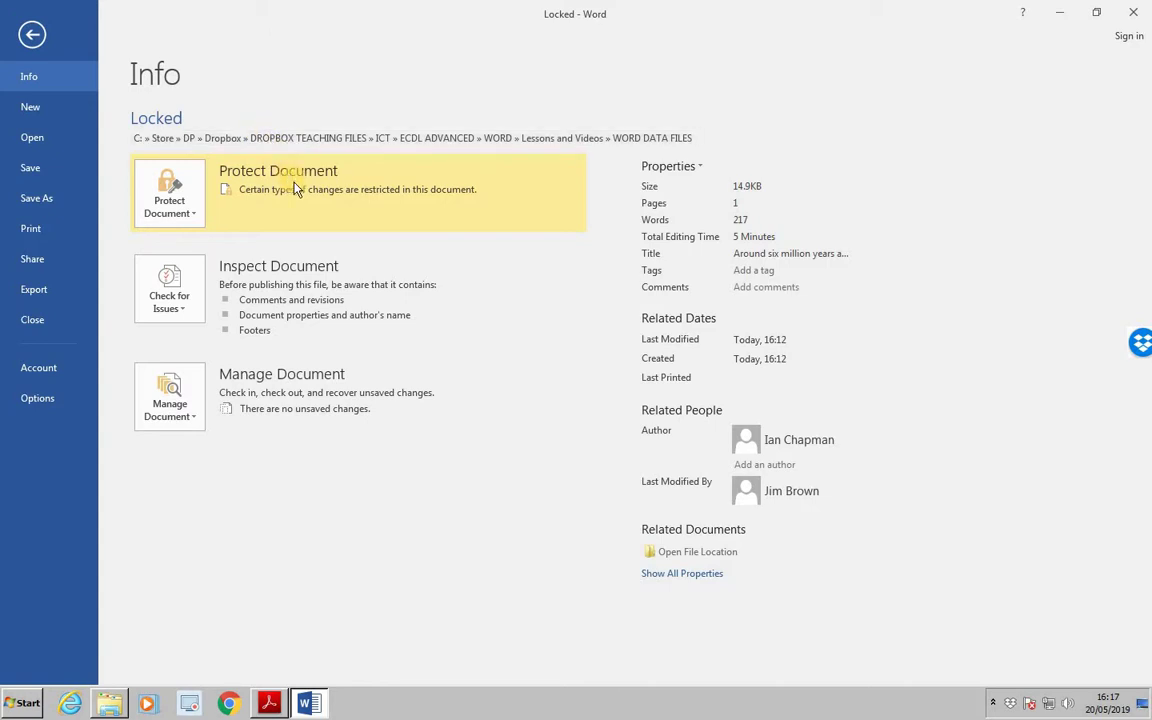
{"action": "left_click", "coordinate": [186, 199]}
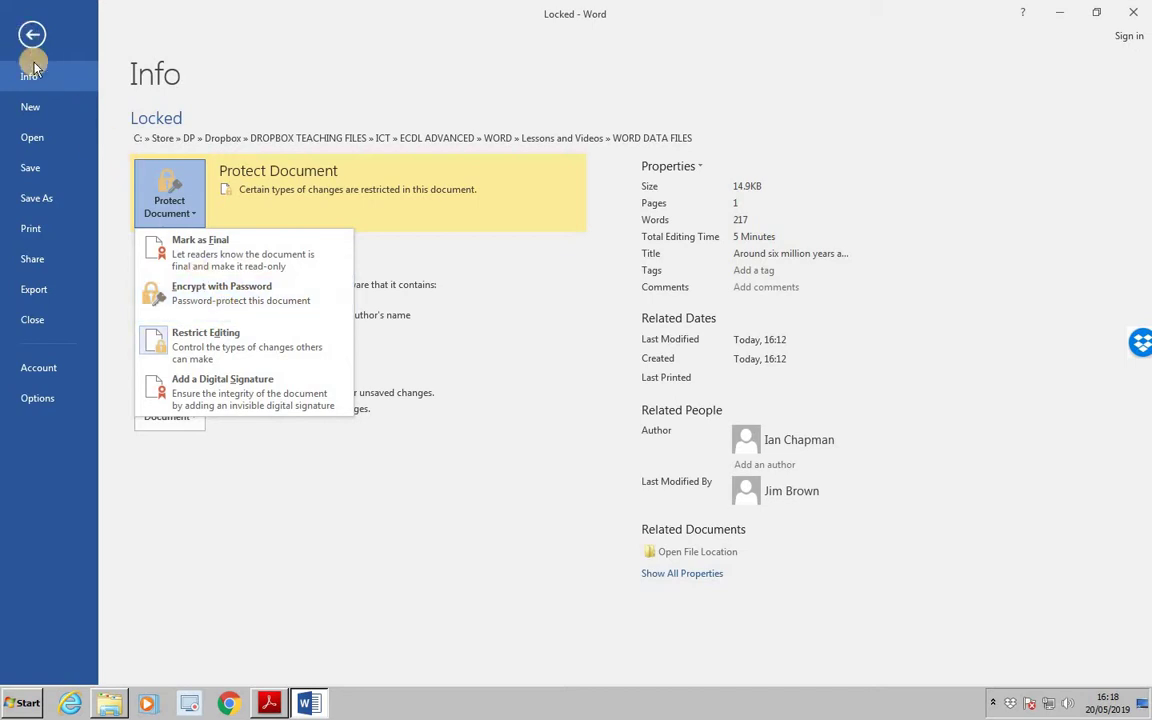
{"action": "left_click", "coordinate": [30, 168]}
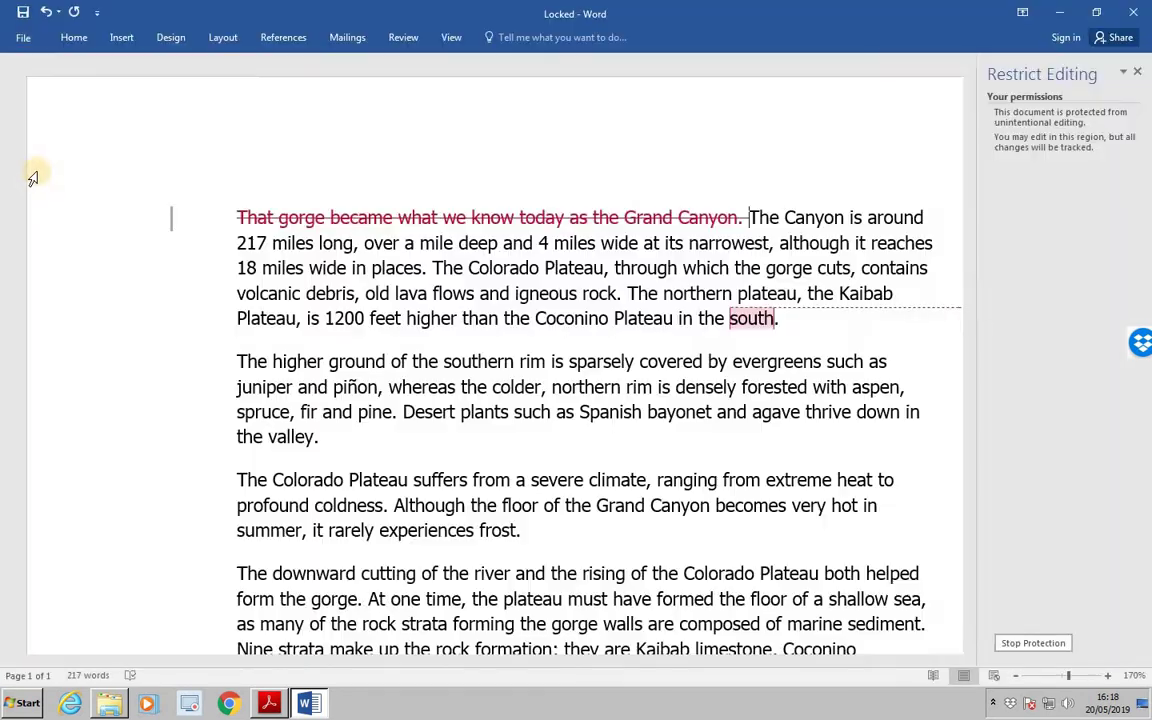